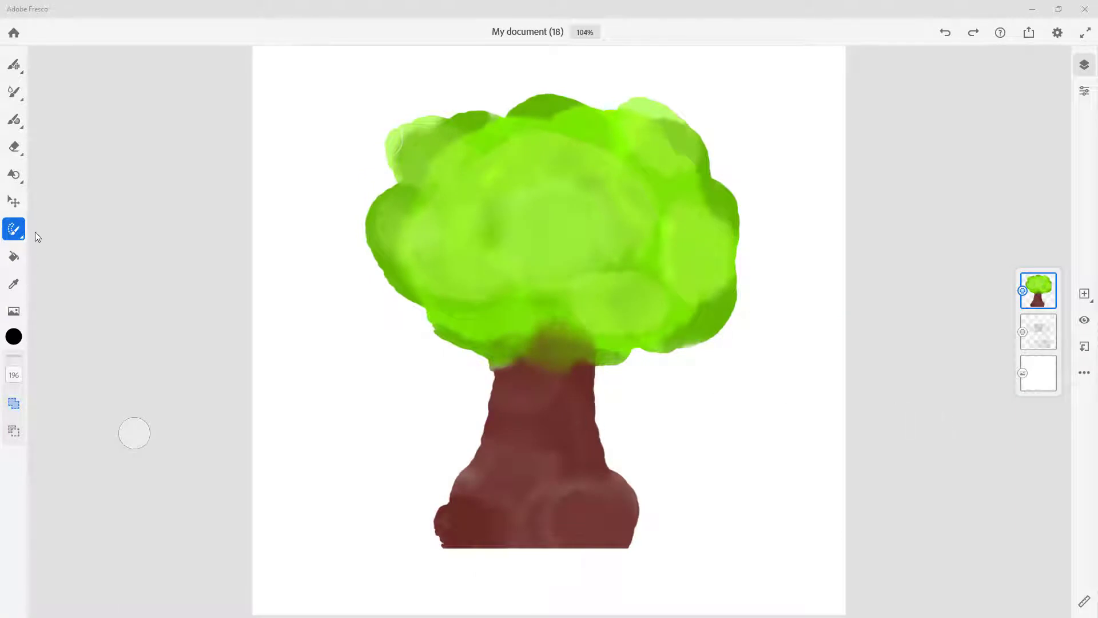
Lasso the upper-left part of the tree crown and put that foliage into transform mode
mouse_move(370, 226)
left_mouse_down()
mouse_move(492, 269)
mouse_move(429, 189)
left_mouse_up()
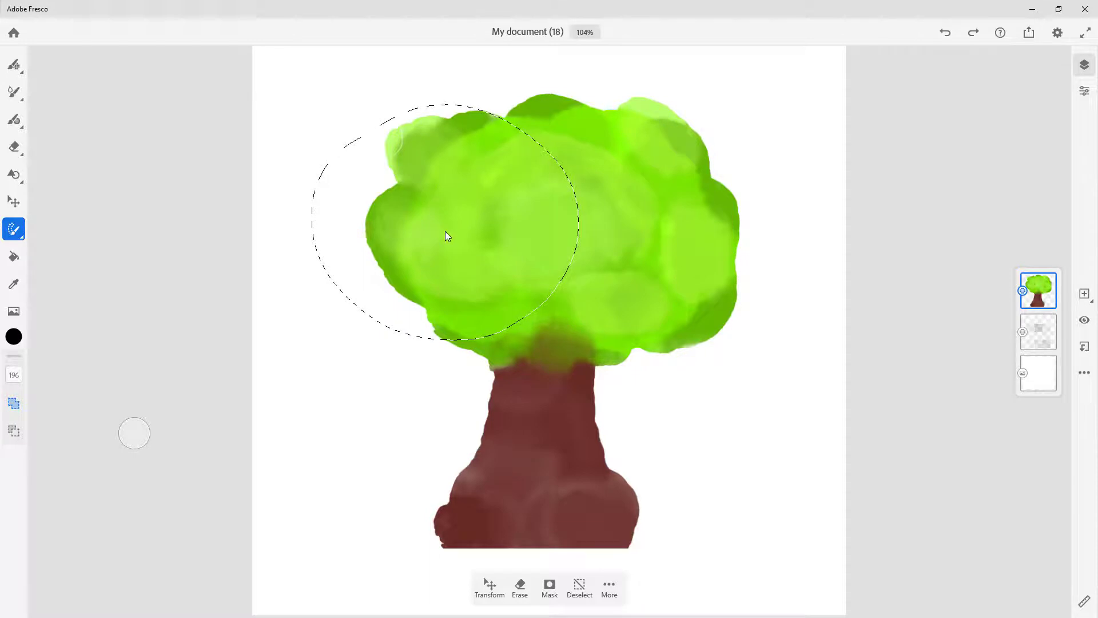
left_click(490, 589)
Nudge the selected foliage left, enlarge it from the corner handle, and apply
mouse_move(520, 198)
left_mouse_down()
mouse_move(515, 162)
mouse_move(510, 198)
left_mouse_up()
left_click_drag(570, 104, 632, 63)
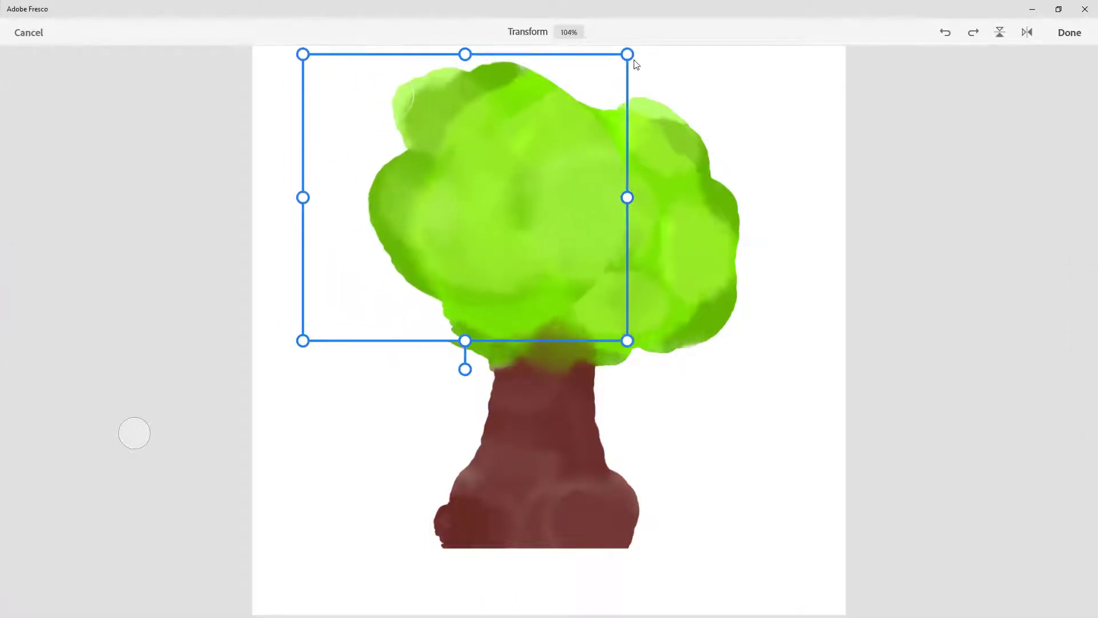
left_click(1068, 33)
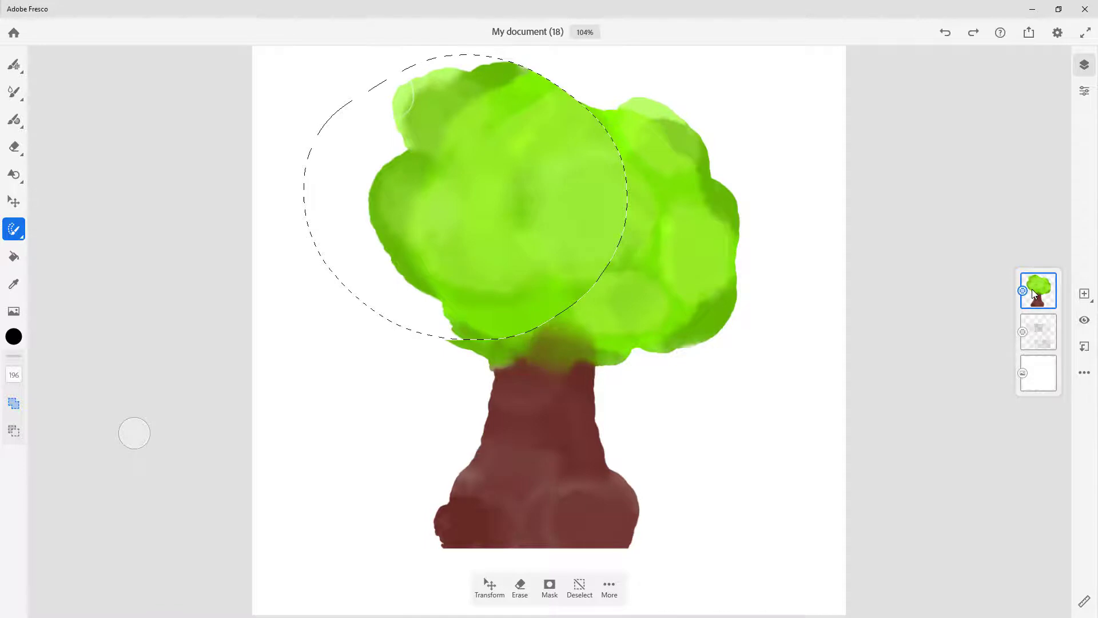
Undo the foliage enlargement, dismiss the Gesture tip, and bring up Layer actions
left_click(944, 33)
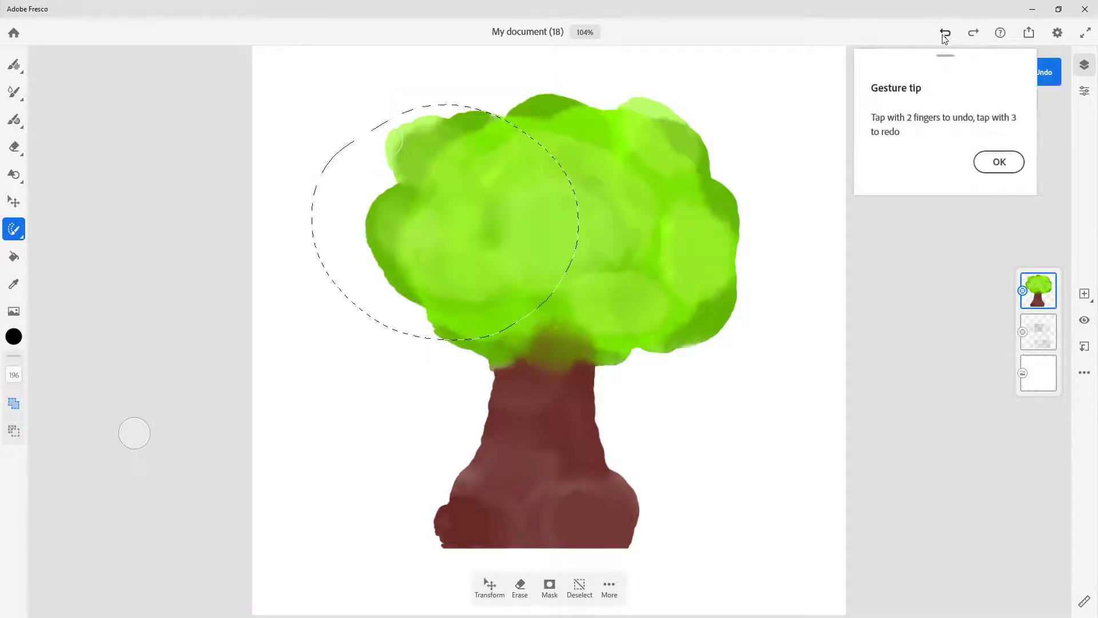
left_click(999, 162)
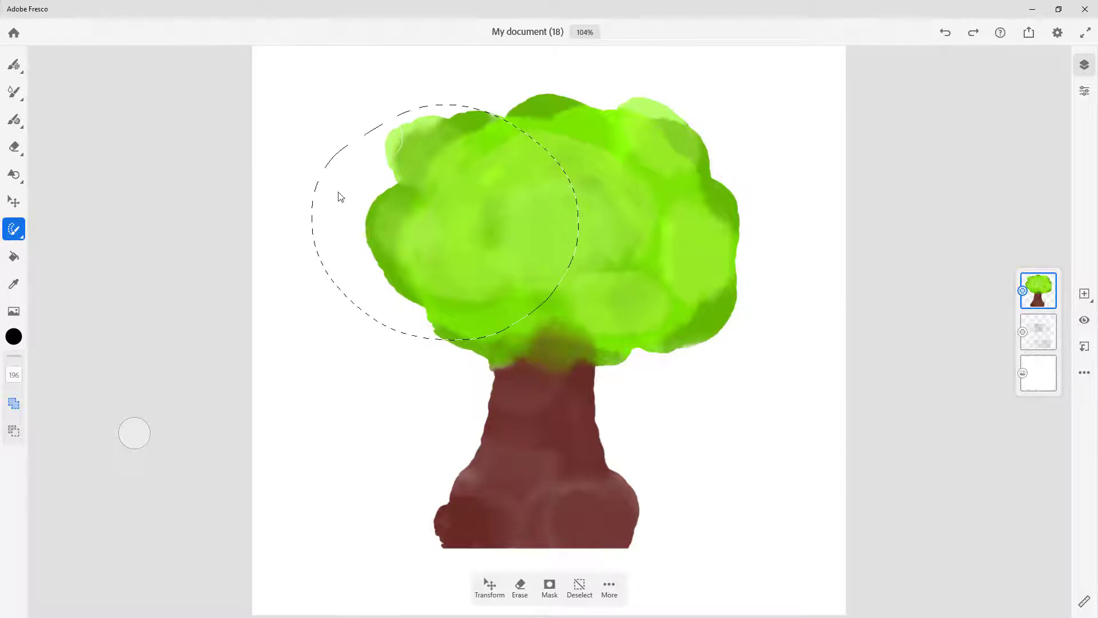
left_click(1042, 289)
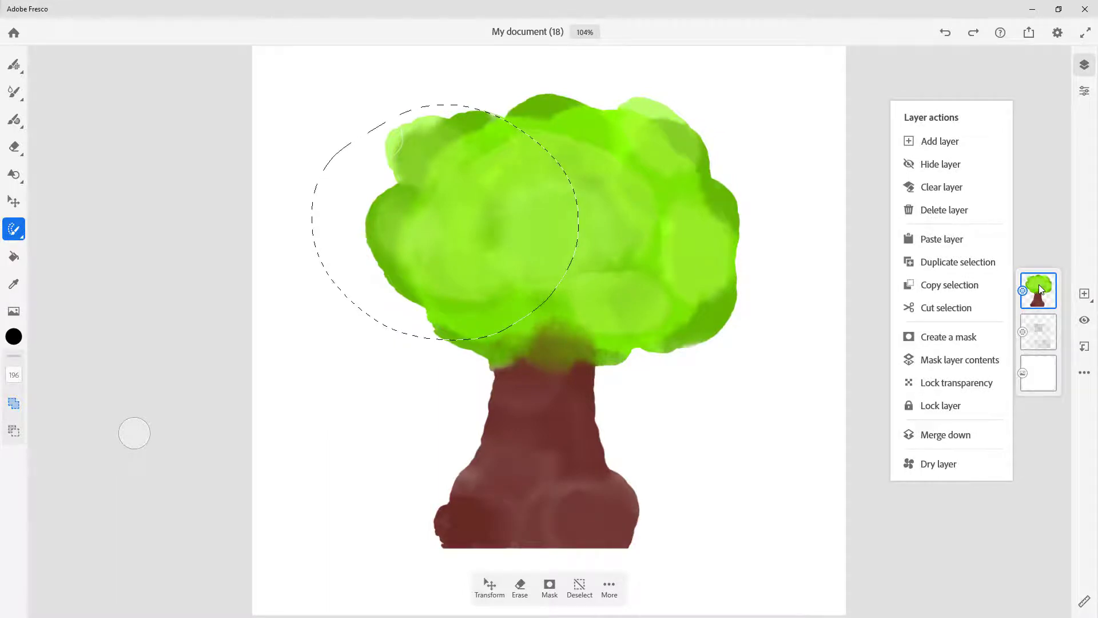
Duplicate the selected foliage to the canvas's lower left, accept cropping, then undo it
left_click(950, 263)
left_click_drag(475, 215, 355, 381)
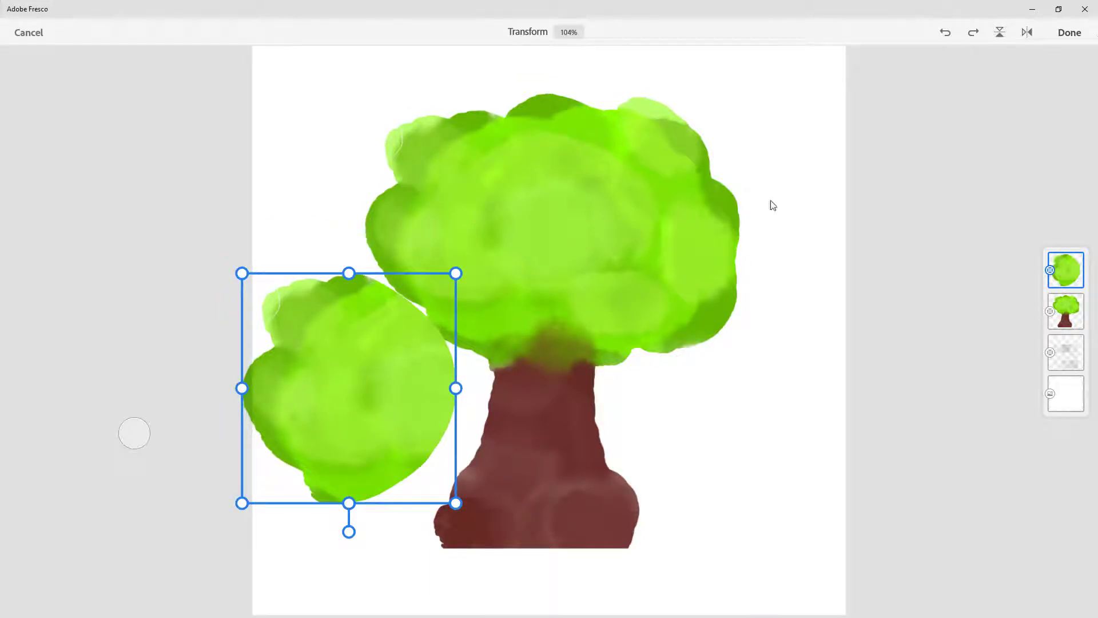
left_click(1069, 32)
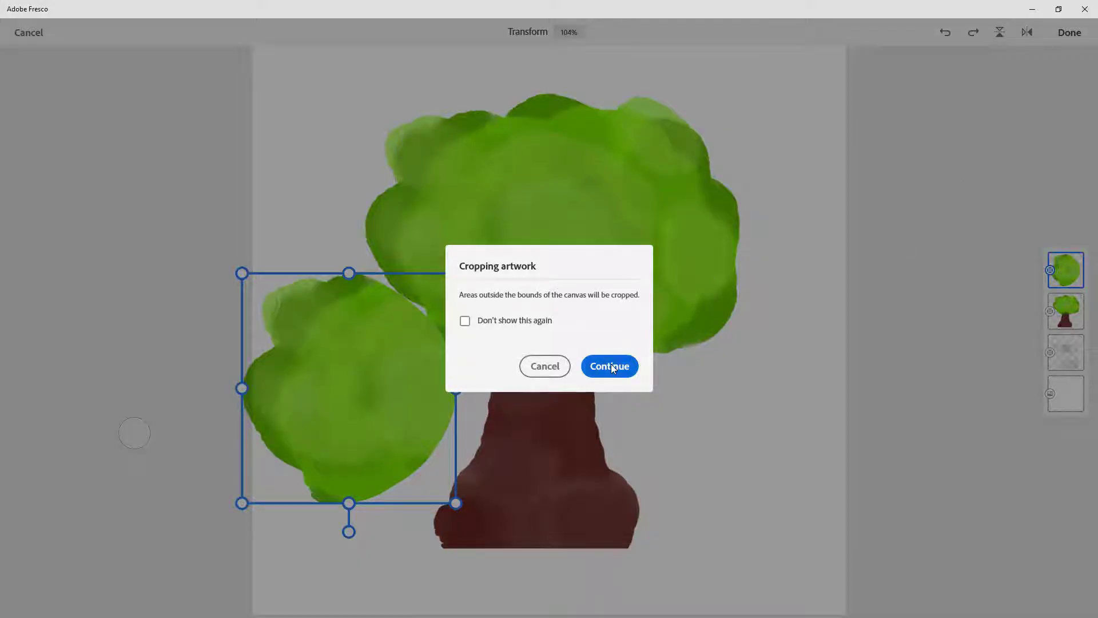
left_click(610, 366)
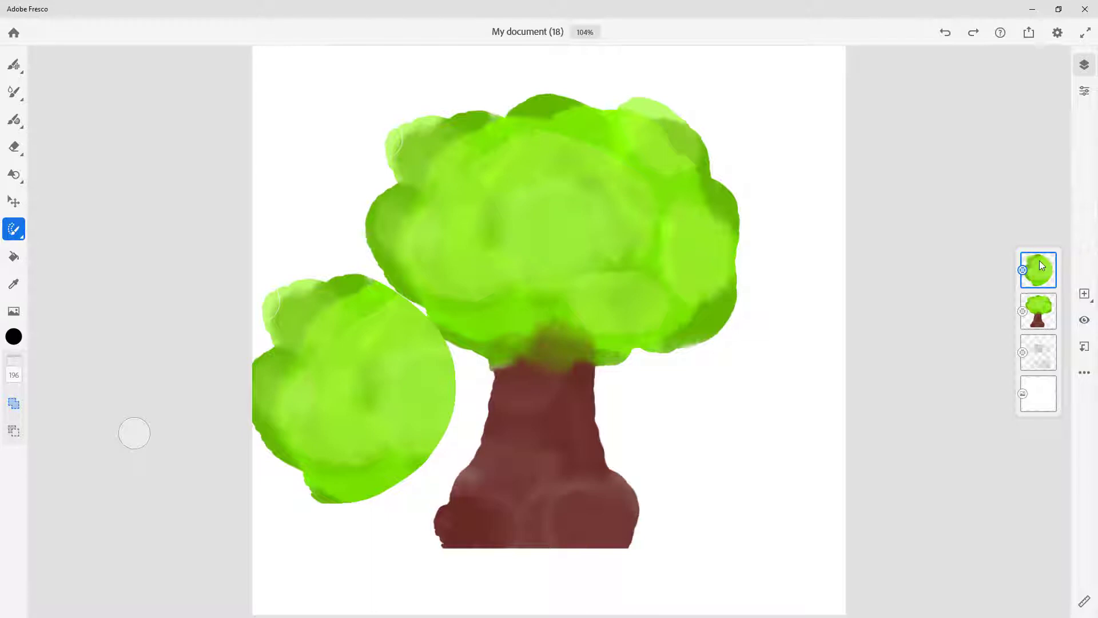
left_click(946, 33)
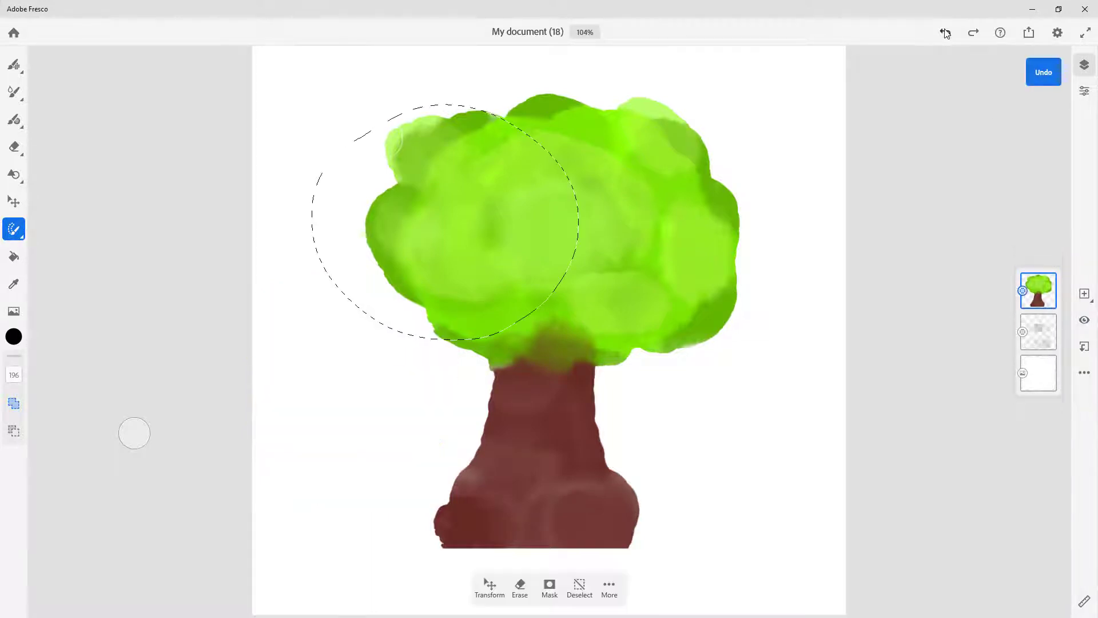
Copy the selected foliage and paste it back via Layer actions
left_click(1040, 292)
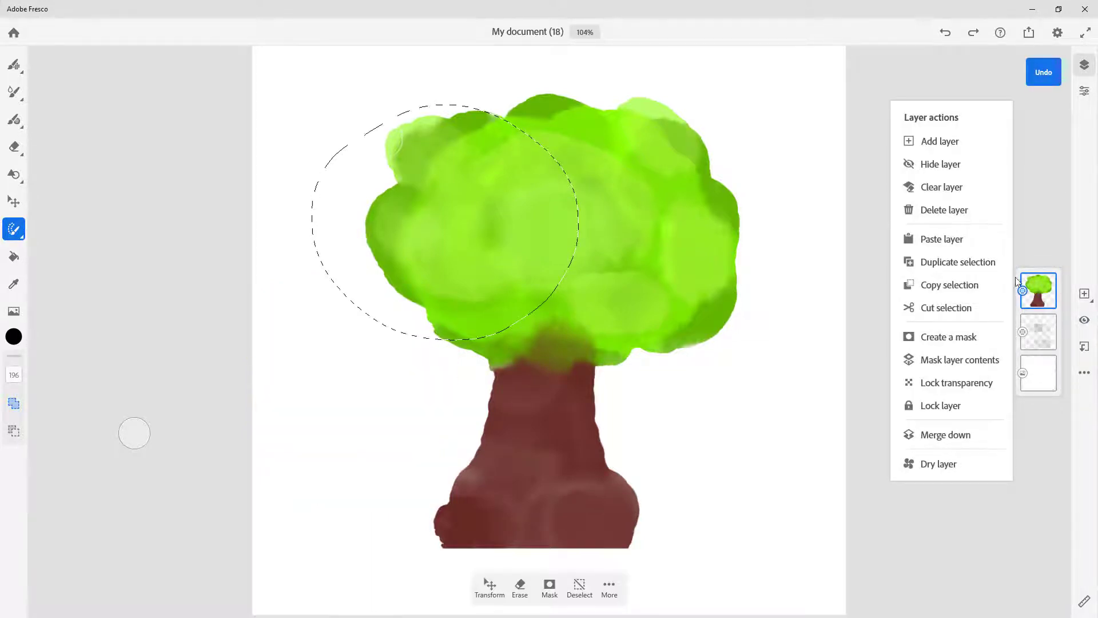
left_click(932, 285)
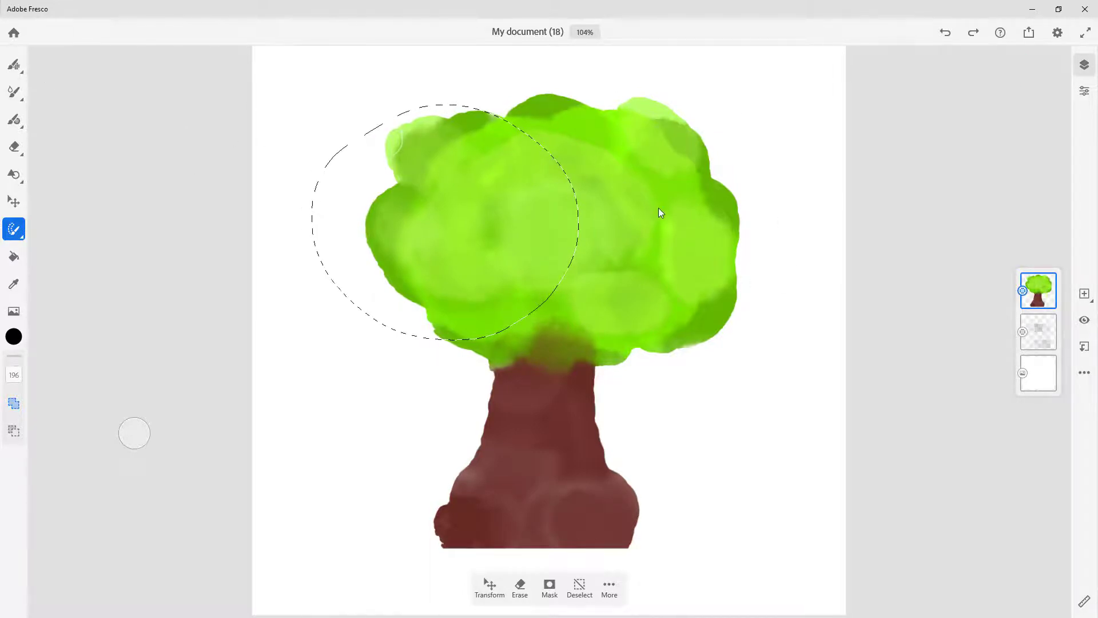
right_click(1036, 285)
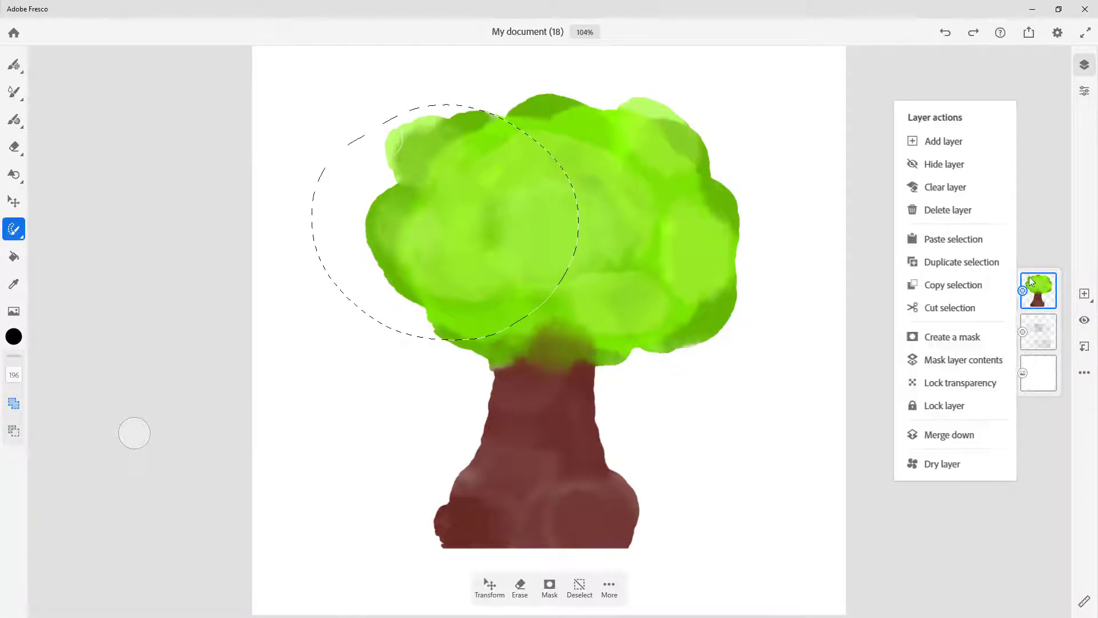
left_click(953, 239)
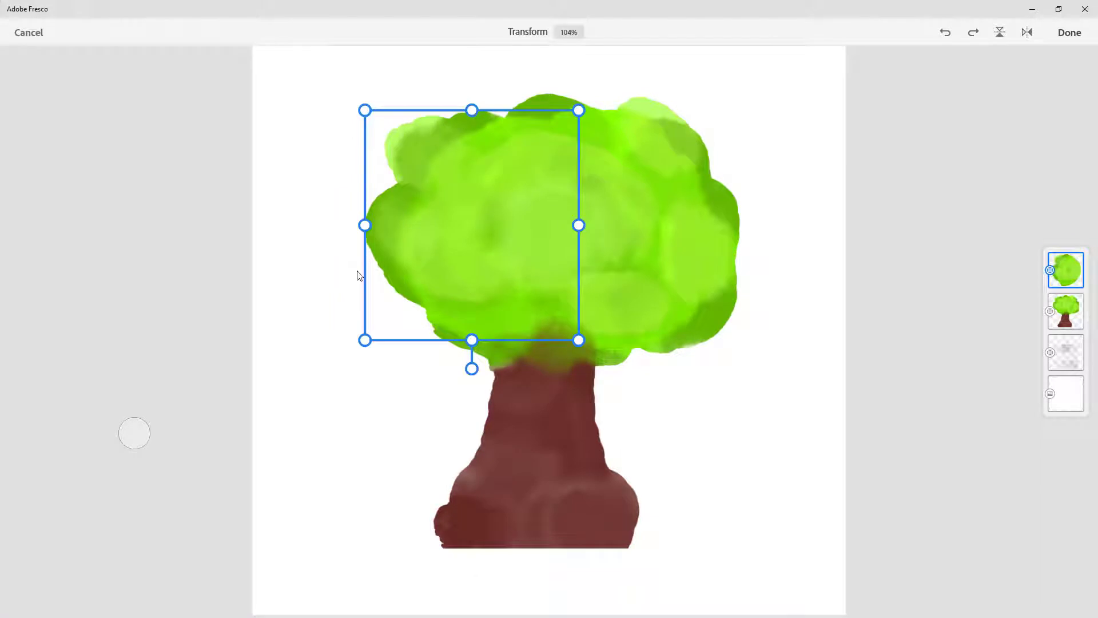
Shift the pasted foliage down-left, then back right, and apply the move
left_click_drag(563, 171, 440, 233)
left_click_drag(392, 273, 454, 277)
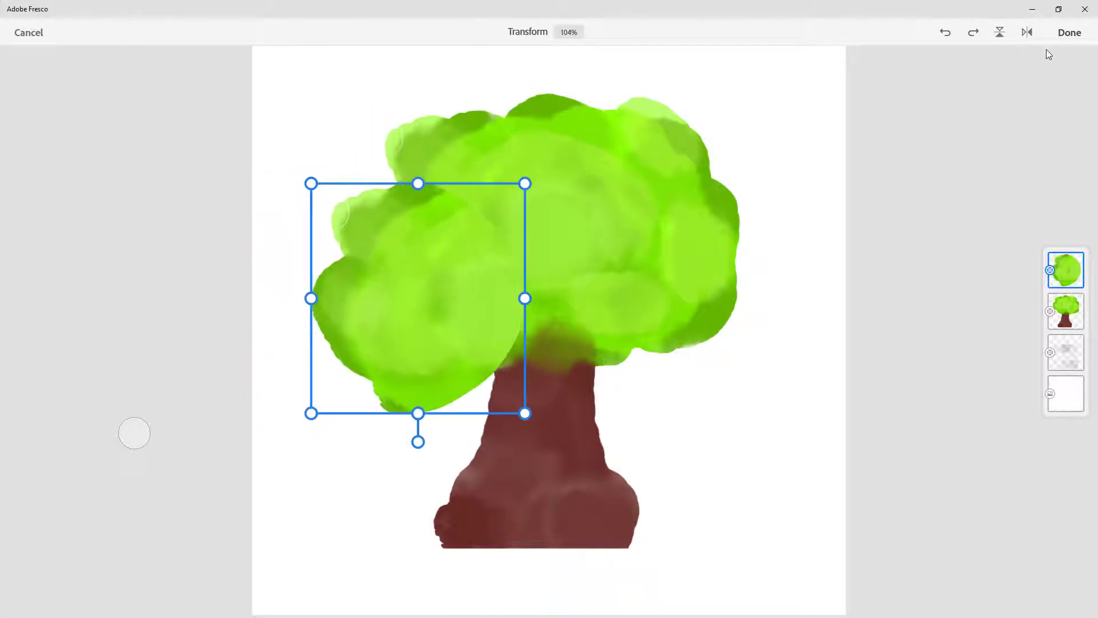
left_click(1068, 32)
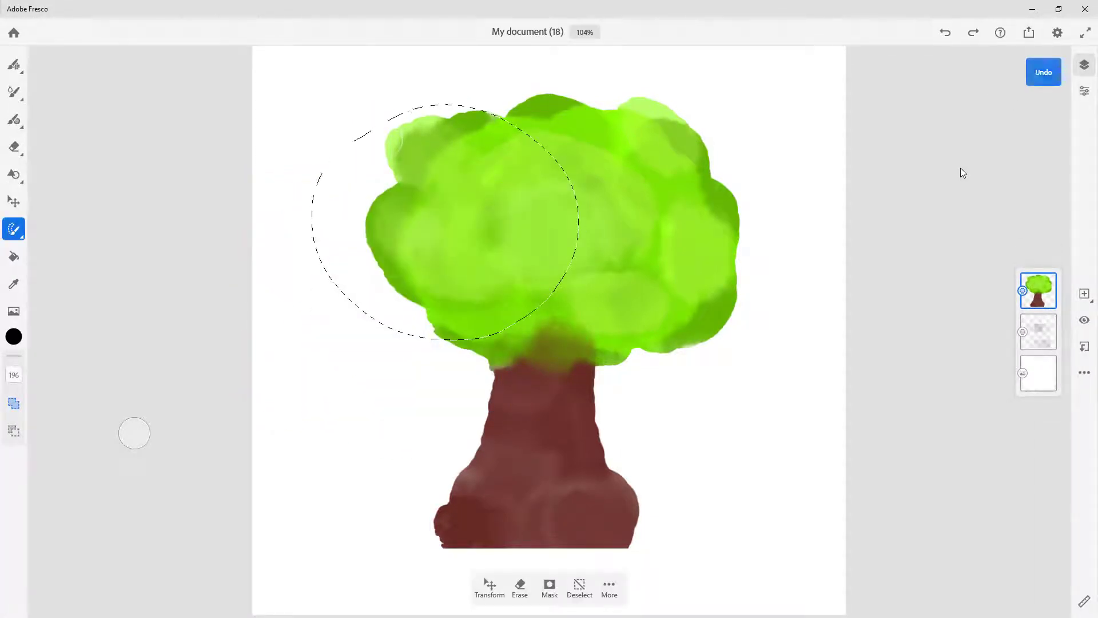
Cut the selected foliage and paste it onto a new empty layer
left_click(1046, 296)
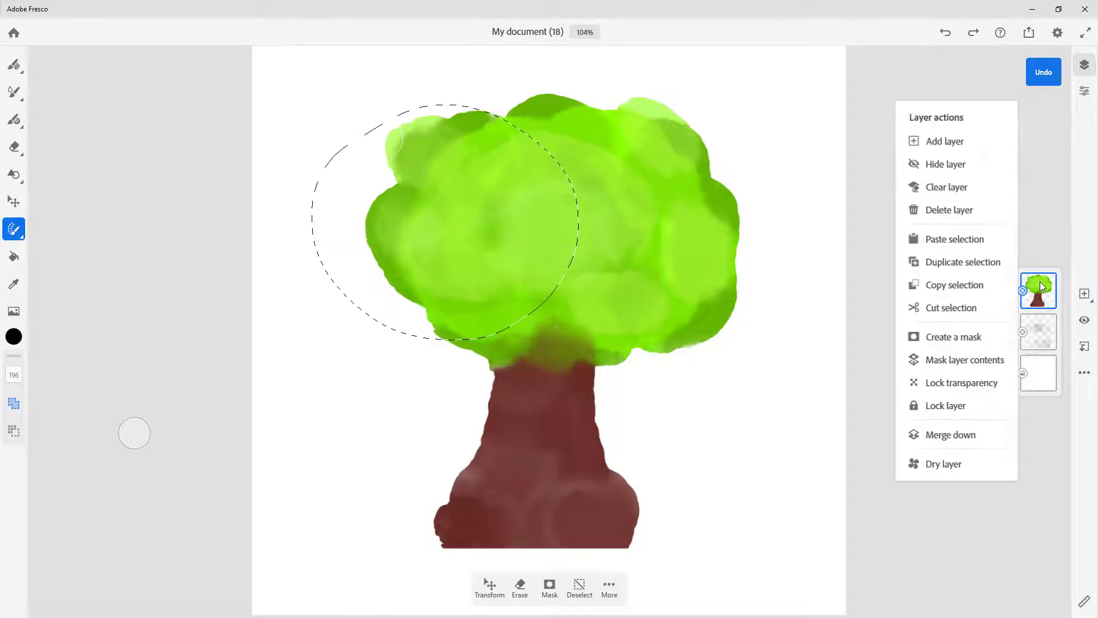
left_click(947, 307)
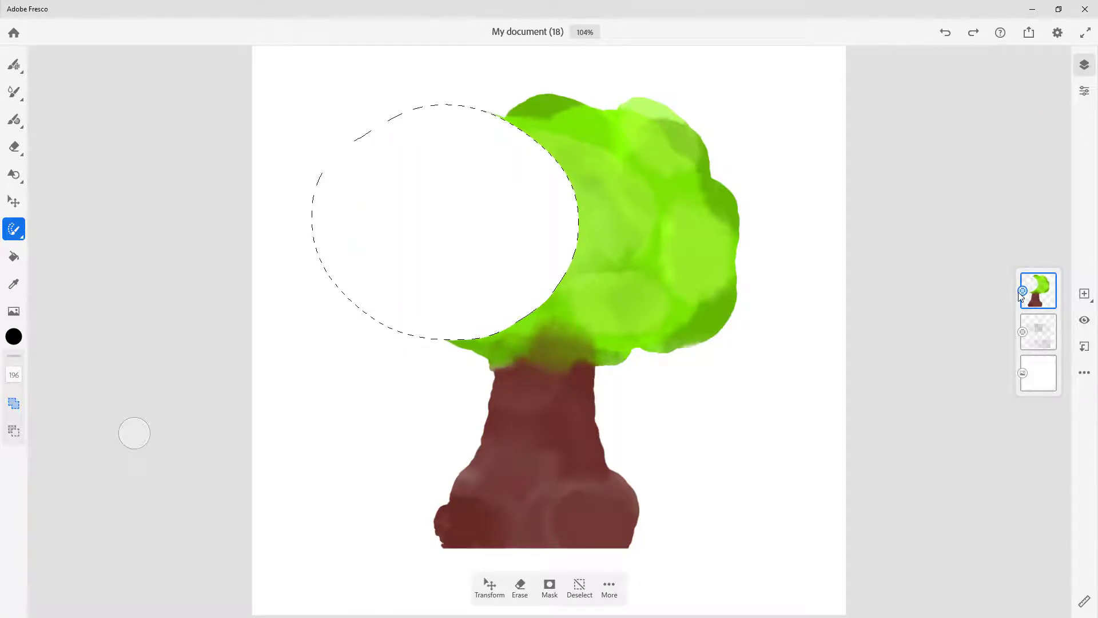
left_click(1083, 293)
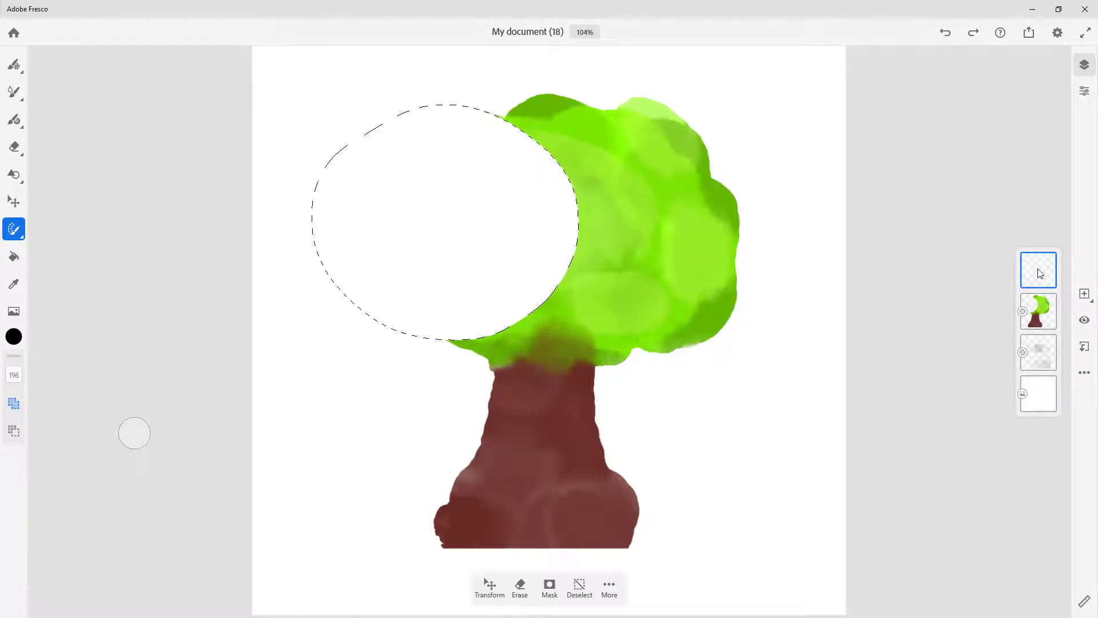
left_click(1033, 273)
left_click(949, 222)
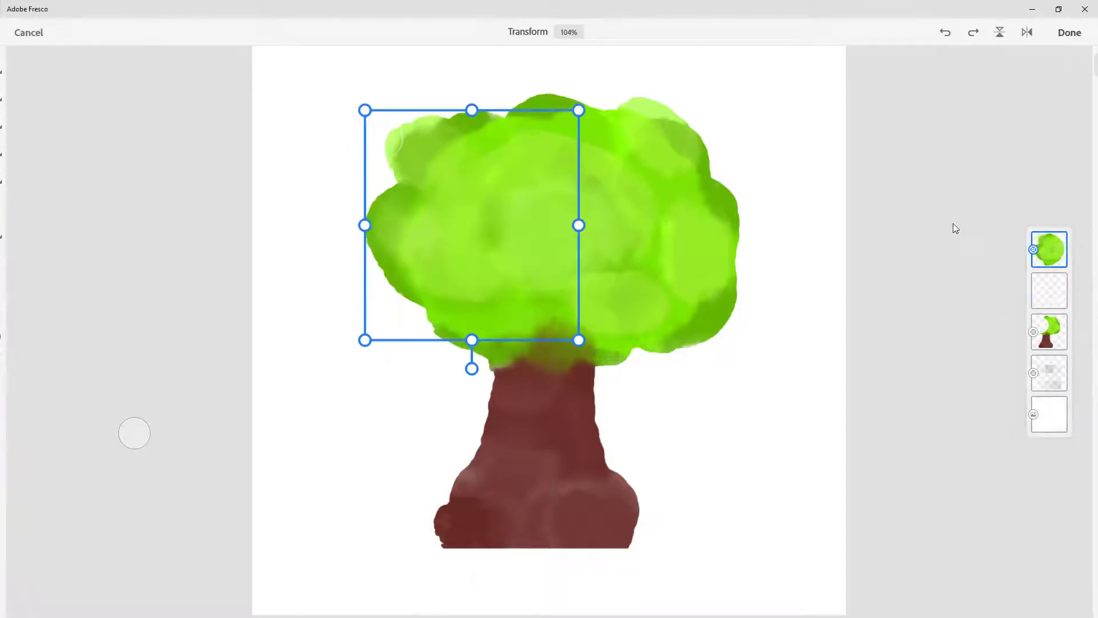
Move the pasted foliage left of the tree, accept cropping, then undo with Ctrl+Z
left_click_drag(531, 221, 396, 256)
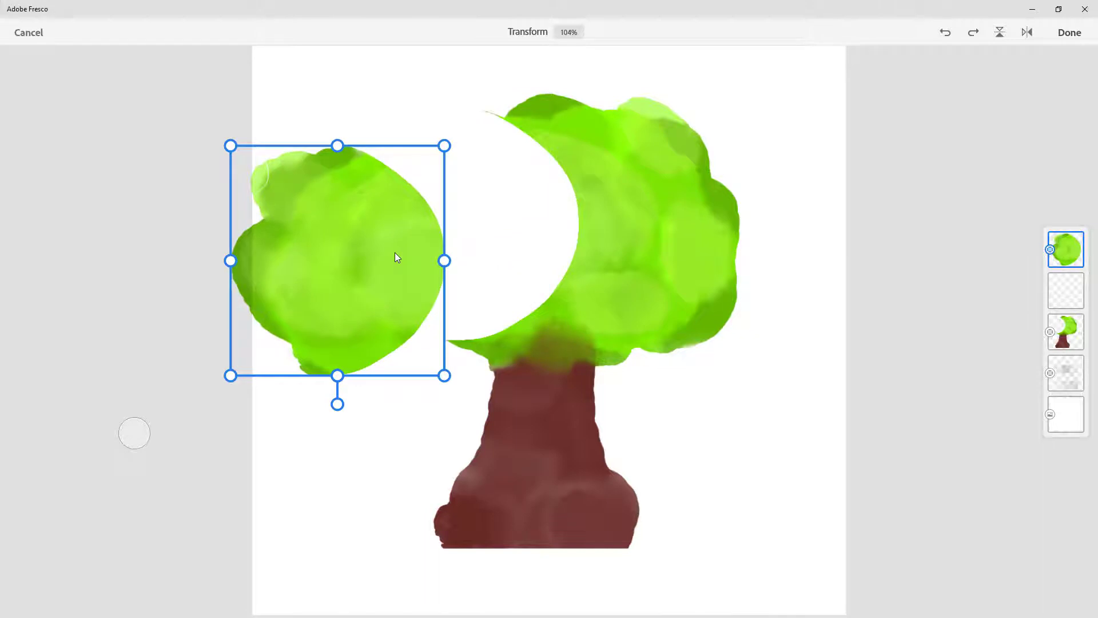
left_click(1069, 32)
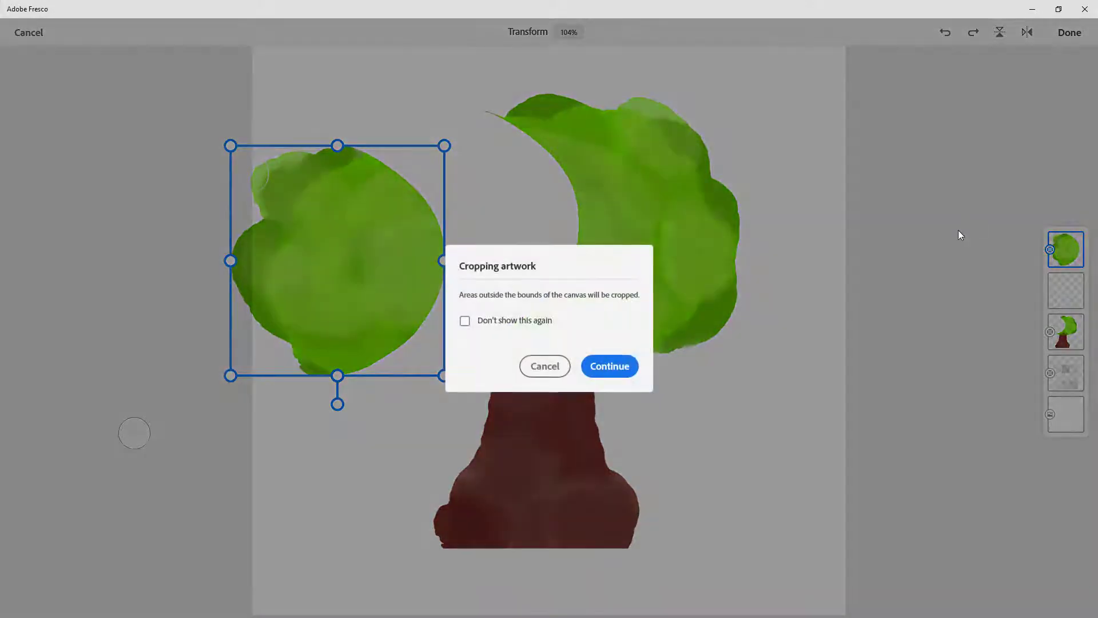
left_click(609, 365)
key("ctrl+z")
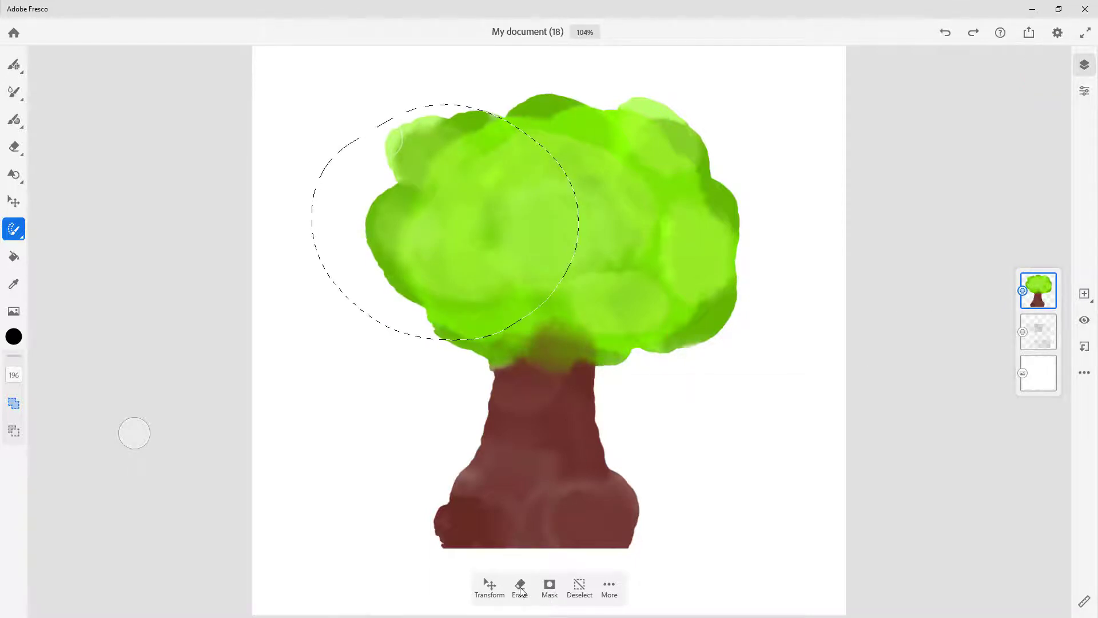
Turn the circular selection into a layer mask, then undo it so the whole tree shows
left_click(549, 587)
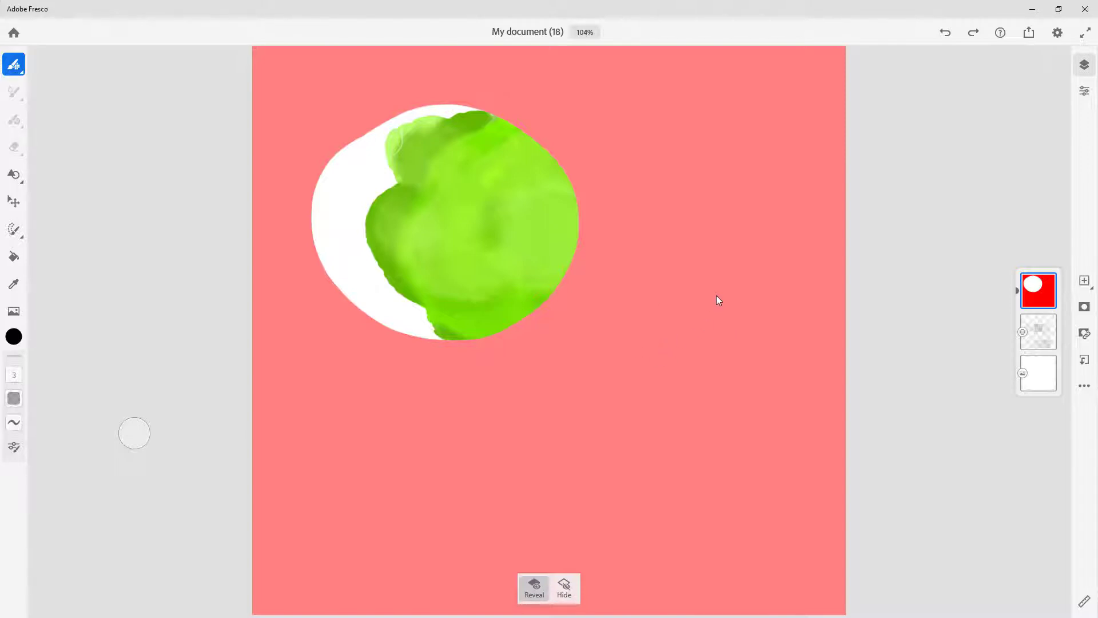
left_click(945, 38)
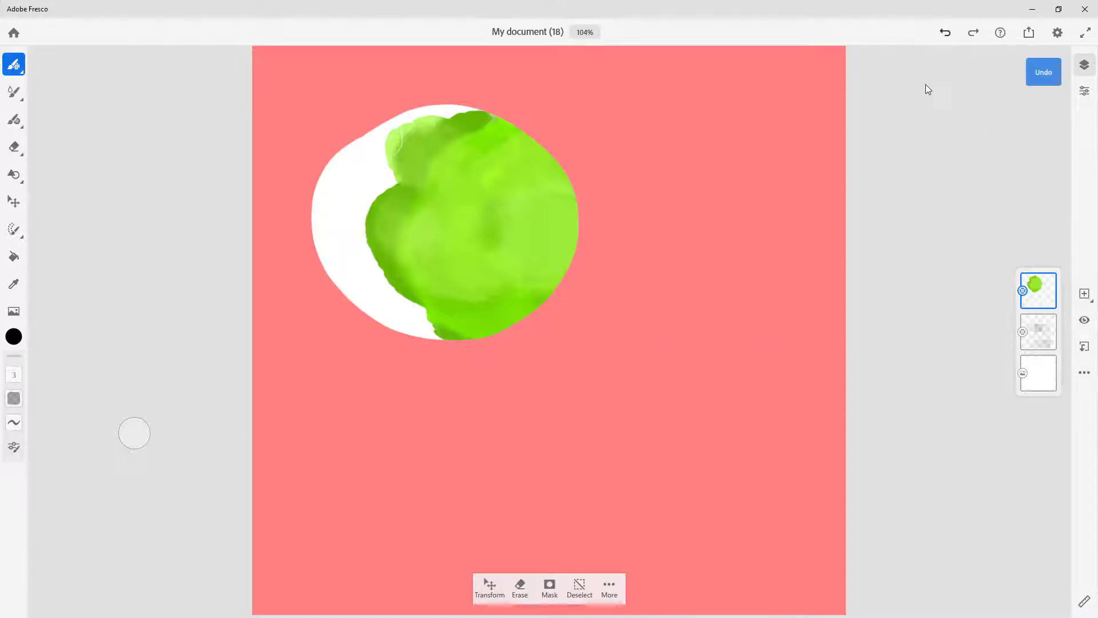
Hide and re-show the circular selection outline, then choose Transform selection from More
left_click(609, 586)
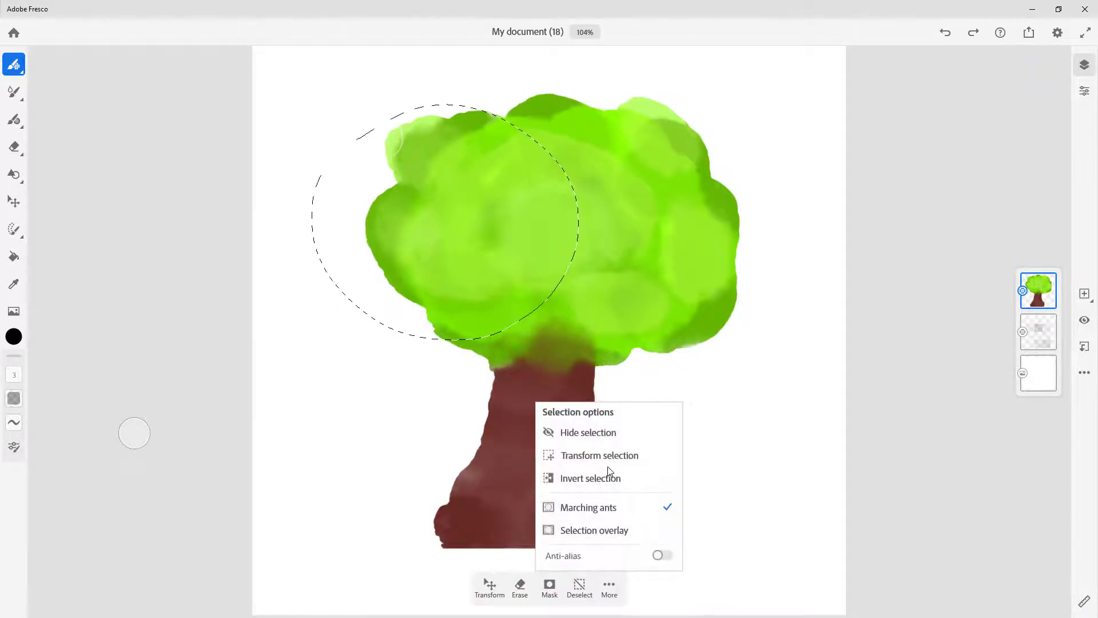
left_click(594, 433)
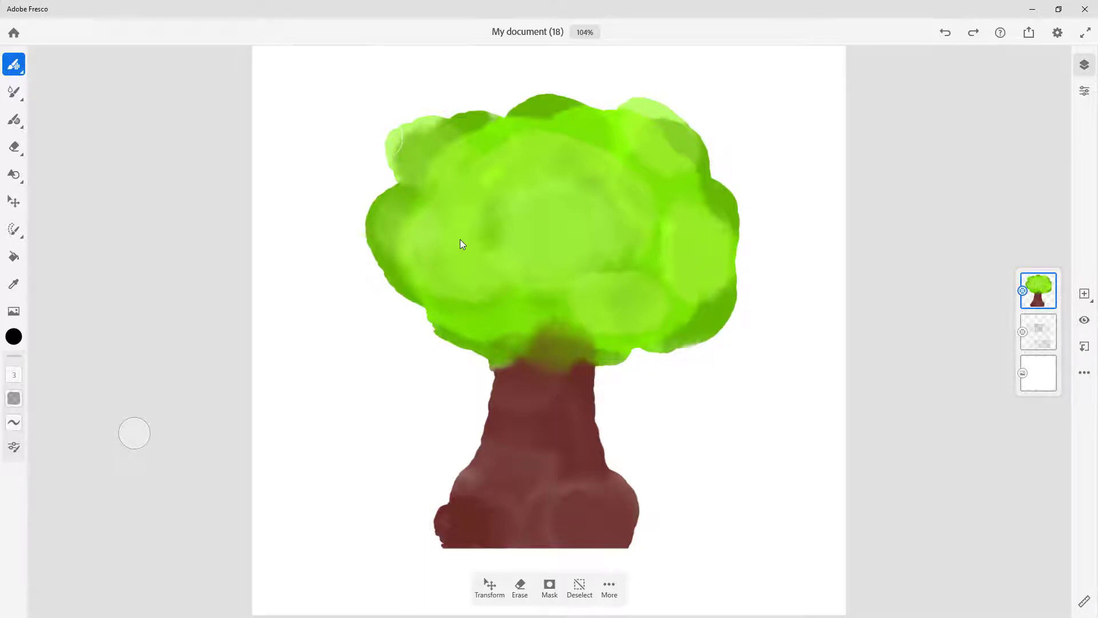
left_click(608, 589)
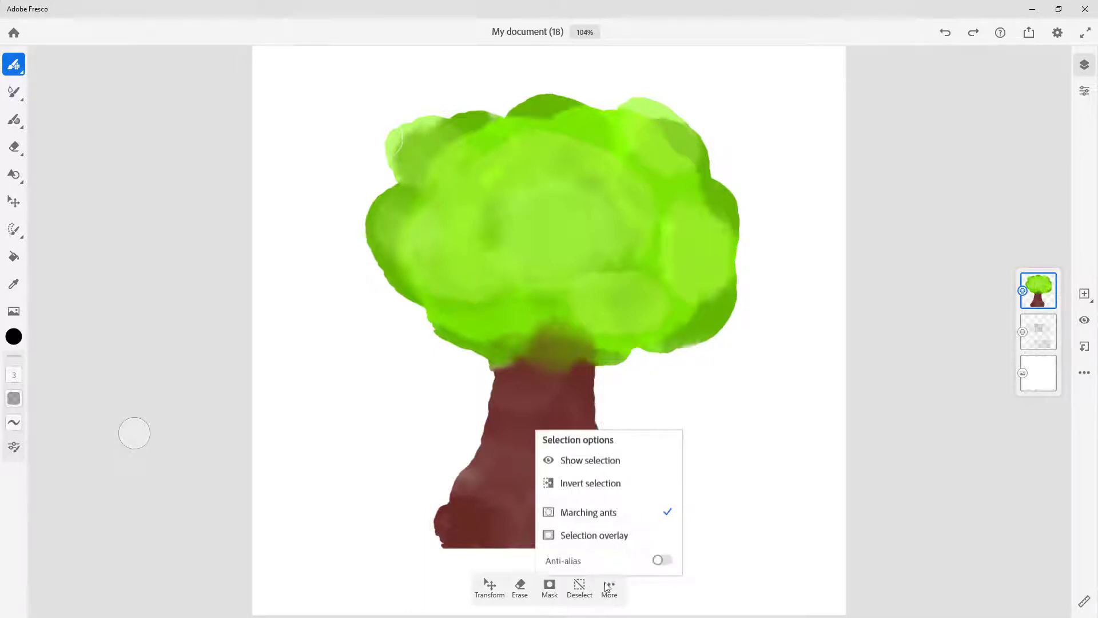
left_click(580, 458)
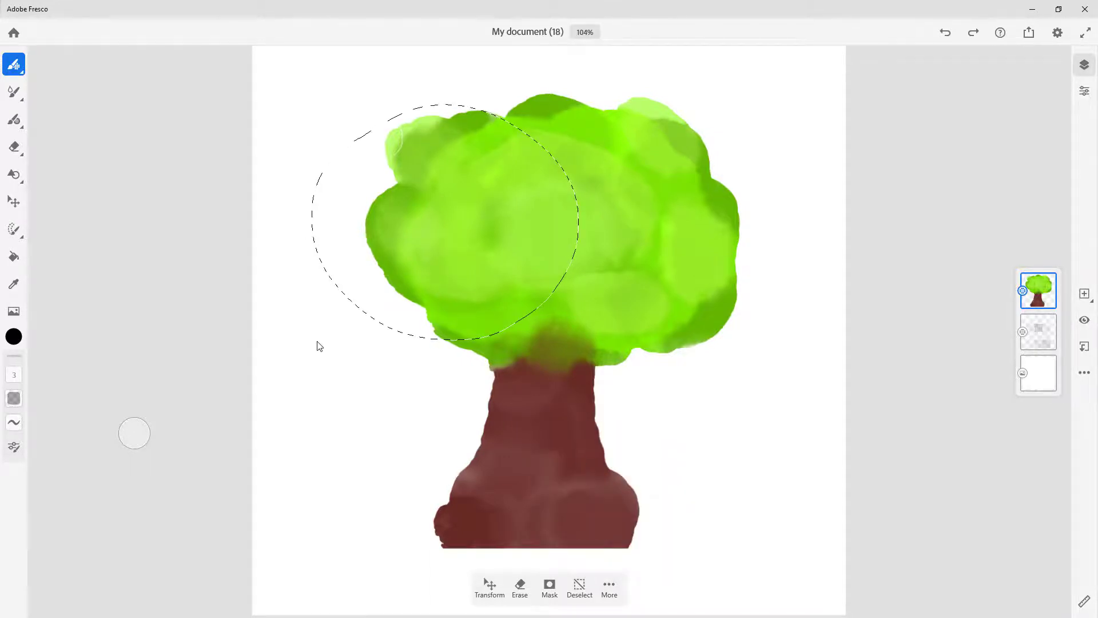
left_click(609, 589)
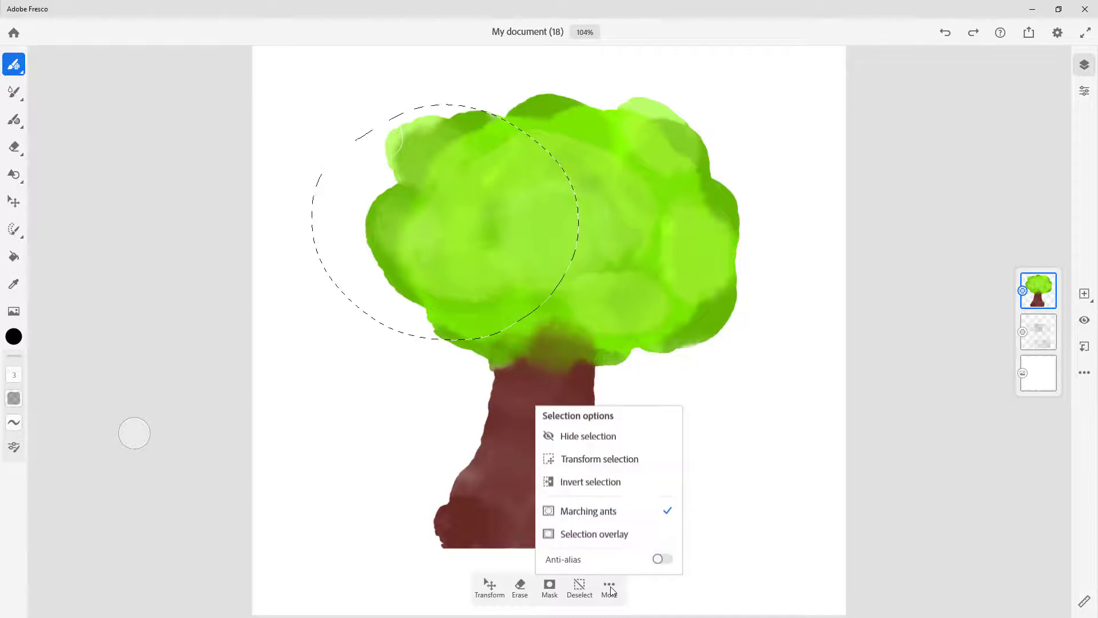
left_click(595, 456)
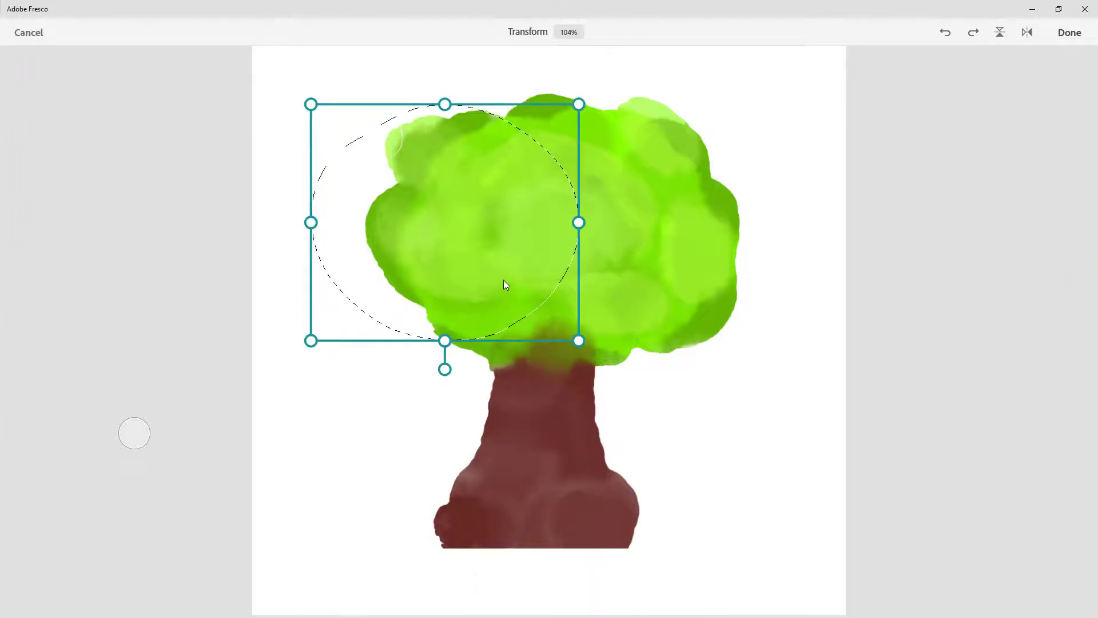
Move, shrink, rotate and widen the selection into a tilted ellipse over the crown's middle, then apply
left_click_drag(476, 255, 667, 223)
left_click_drag(601, 179, 456, 280)
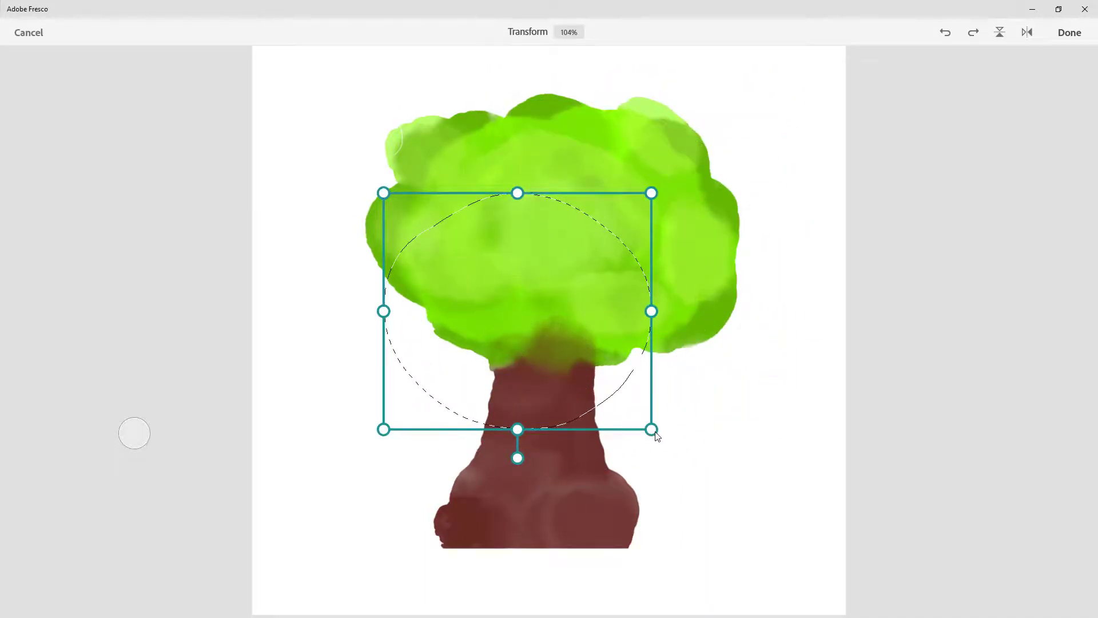
left_click_drag(653, 430, 640, 419)
left_click_drag(520, 448, 553, 445)
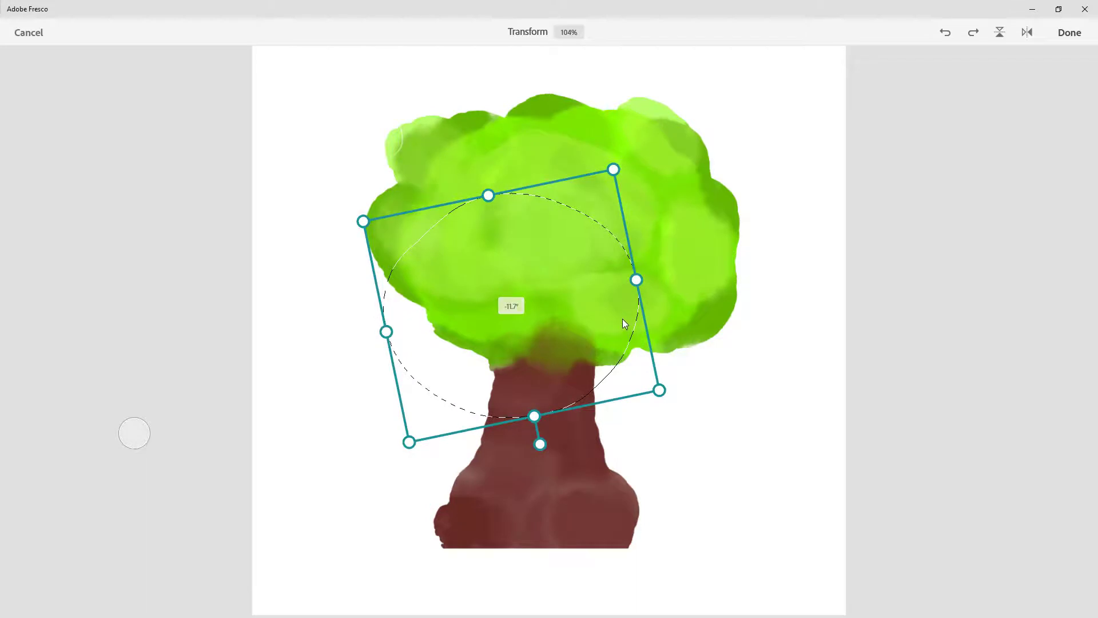
left_click_drag(640, 284, 611, 267)
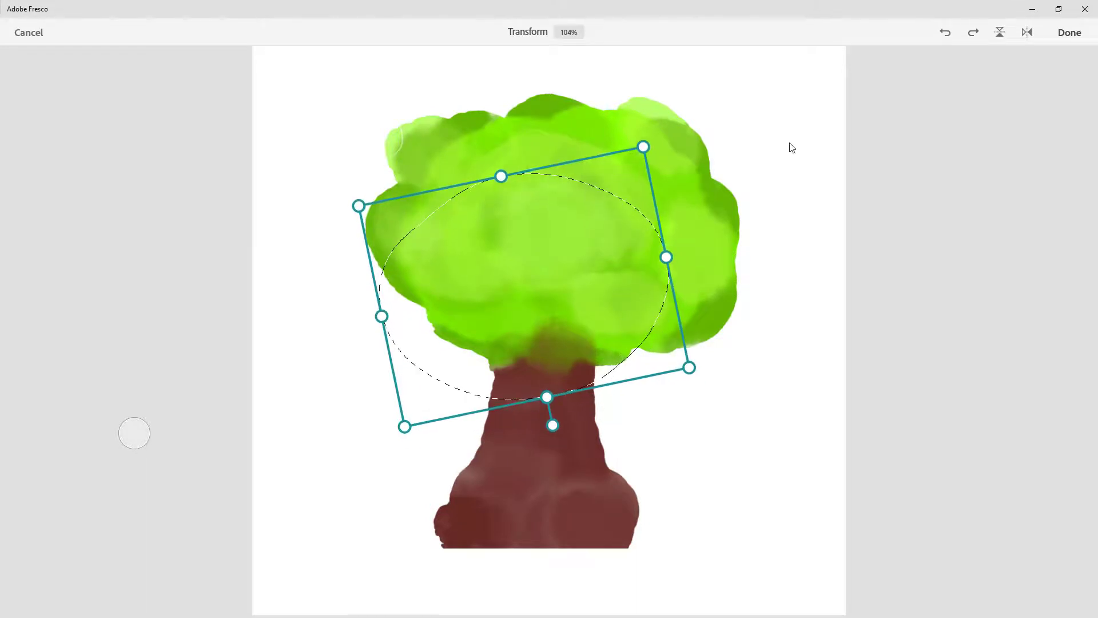
left_click(1068, 32)
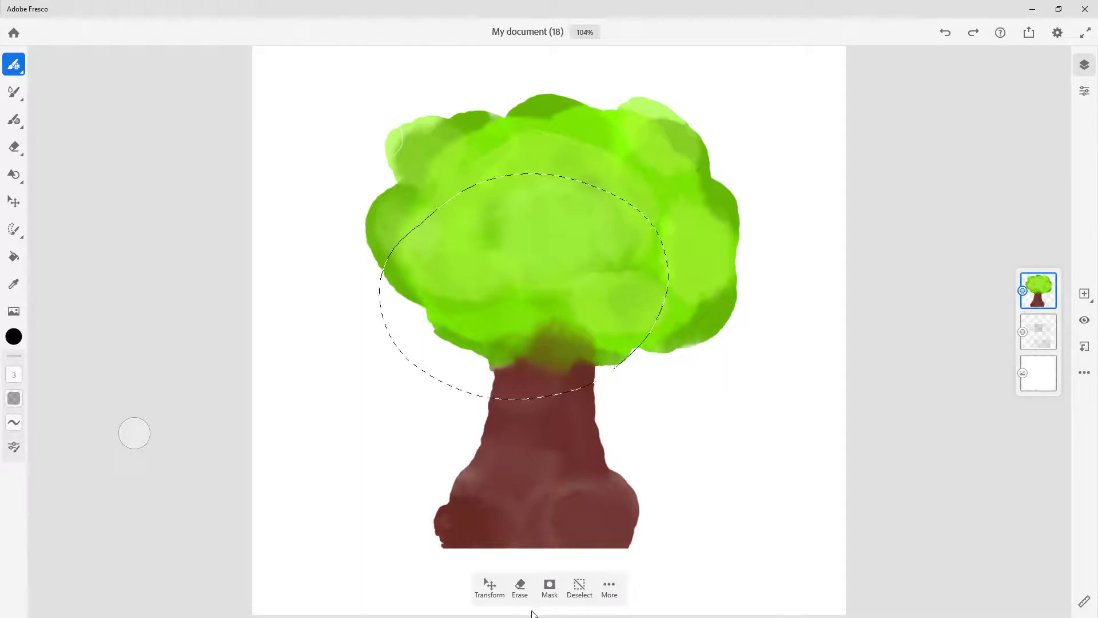
left_click(609, 586)
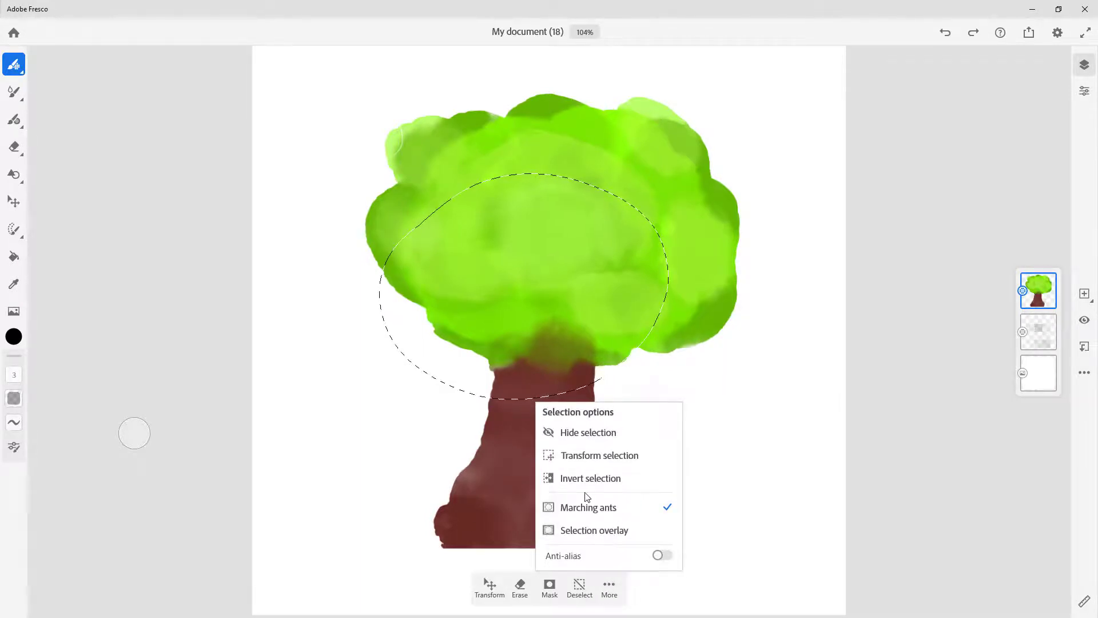
Invert the elliptical selection, make a layer mask from it, then undo the mask
left_click(591, 478)
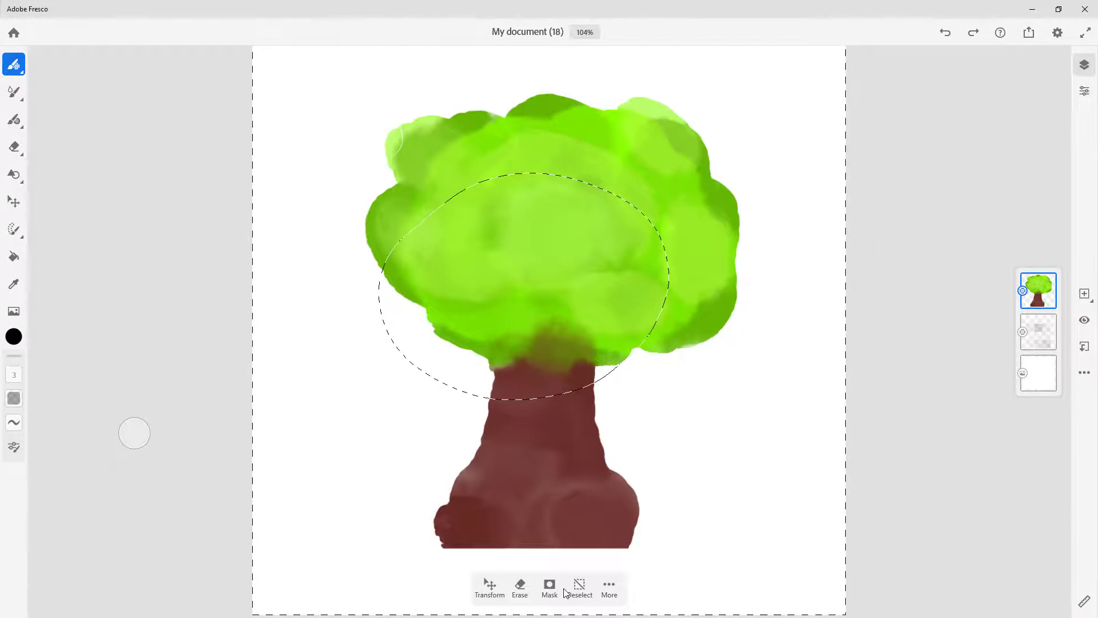
left_click(547, 589)
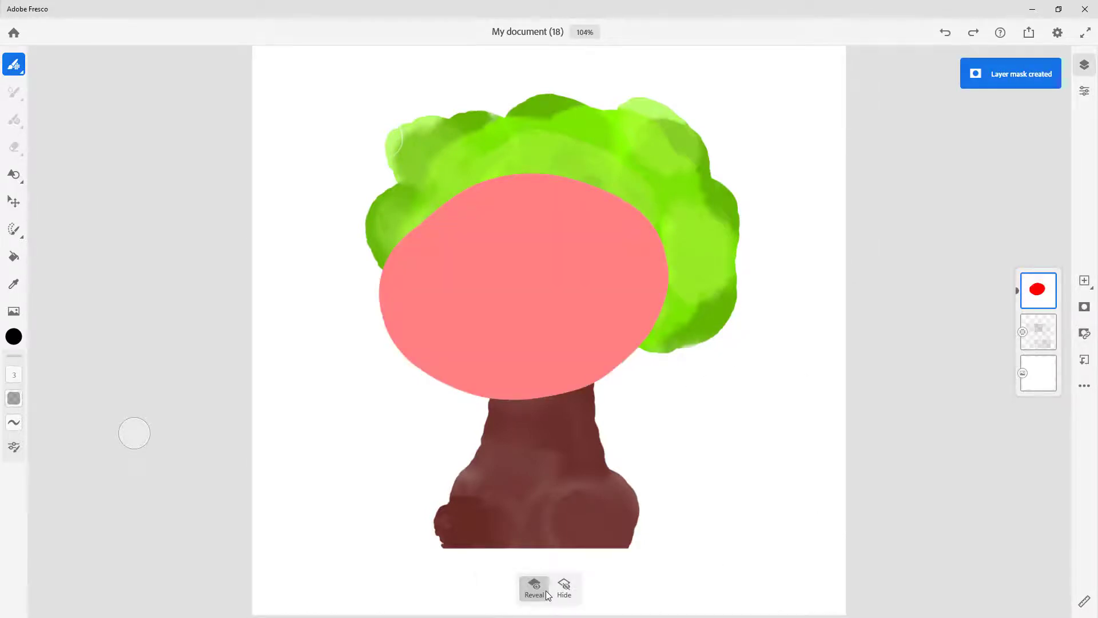
left_click(945, 32)
Invert back to the ellipse and switch the selection display to a striped overlay
left_click(609, 586)
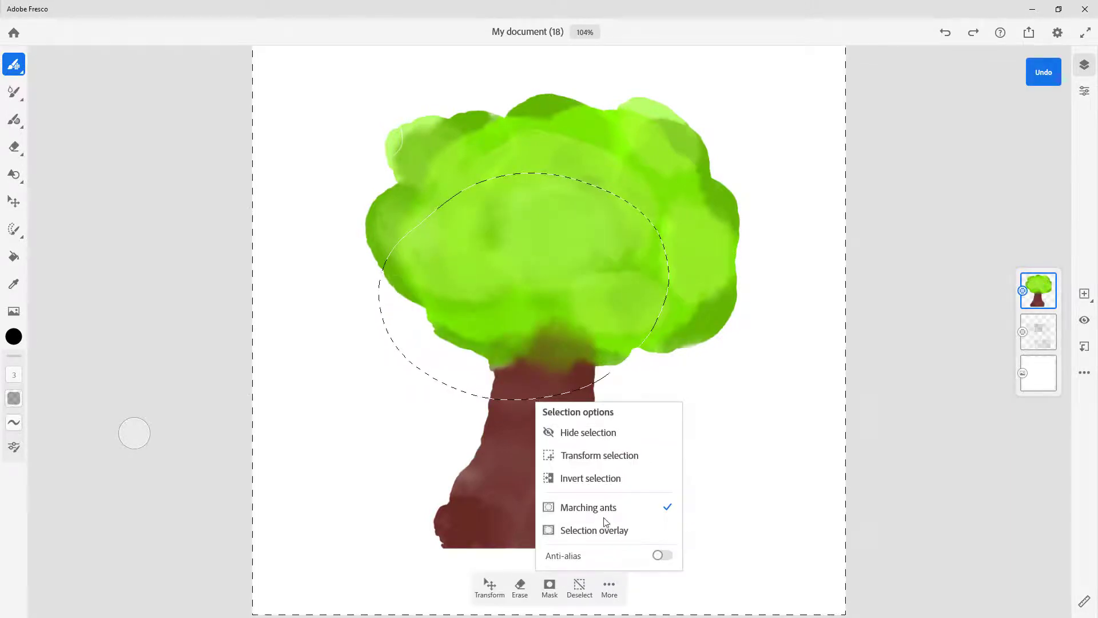
left_click(598, 478)
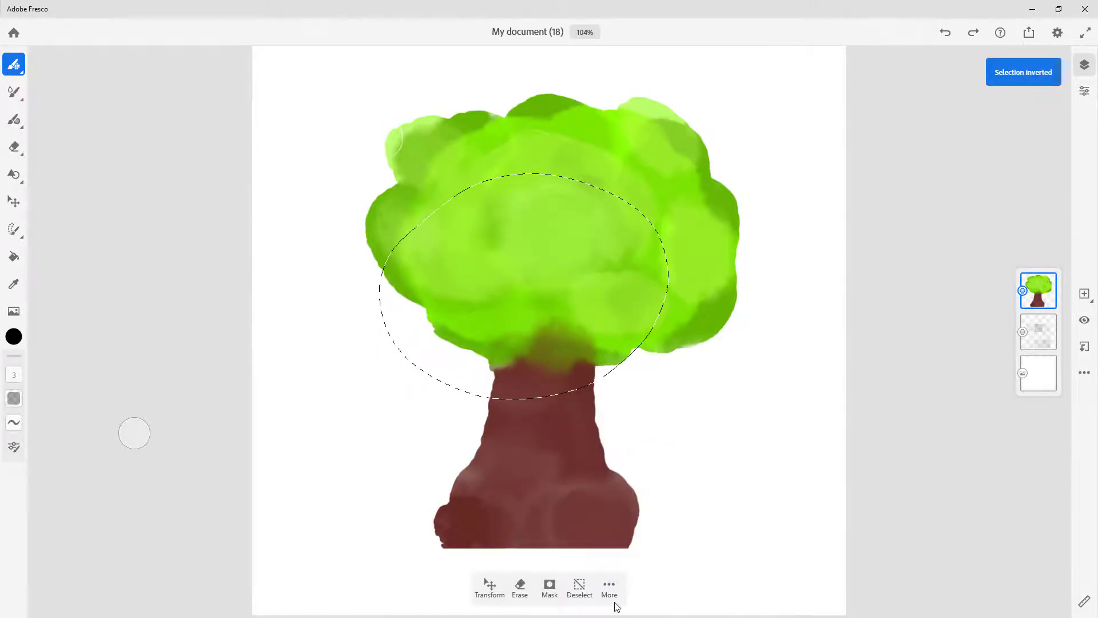
left_click(610, 592)
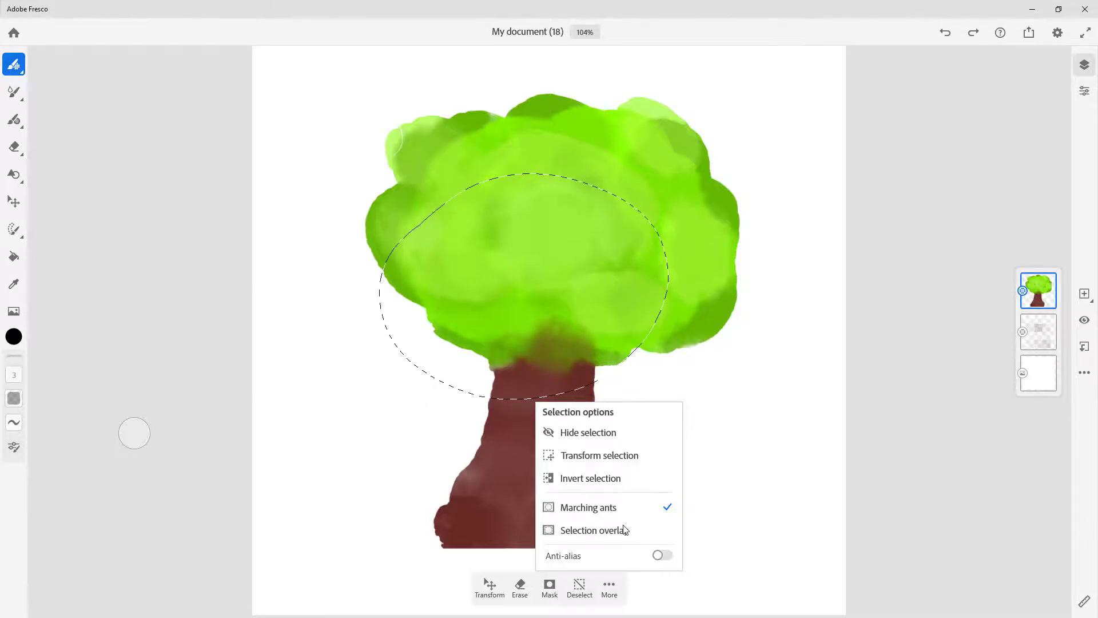
left_click(609, 536)
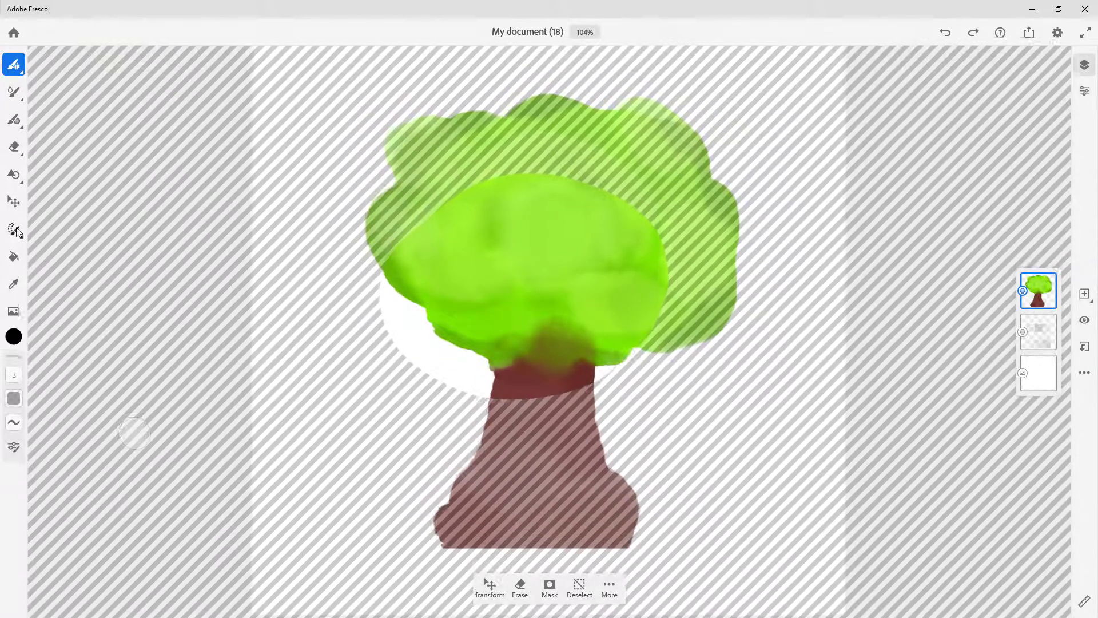
Brush the area around the crown's top into the selection, then invert the selection
left_click(15, 230)
left_click_drag(492, 126, 588, 131)
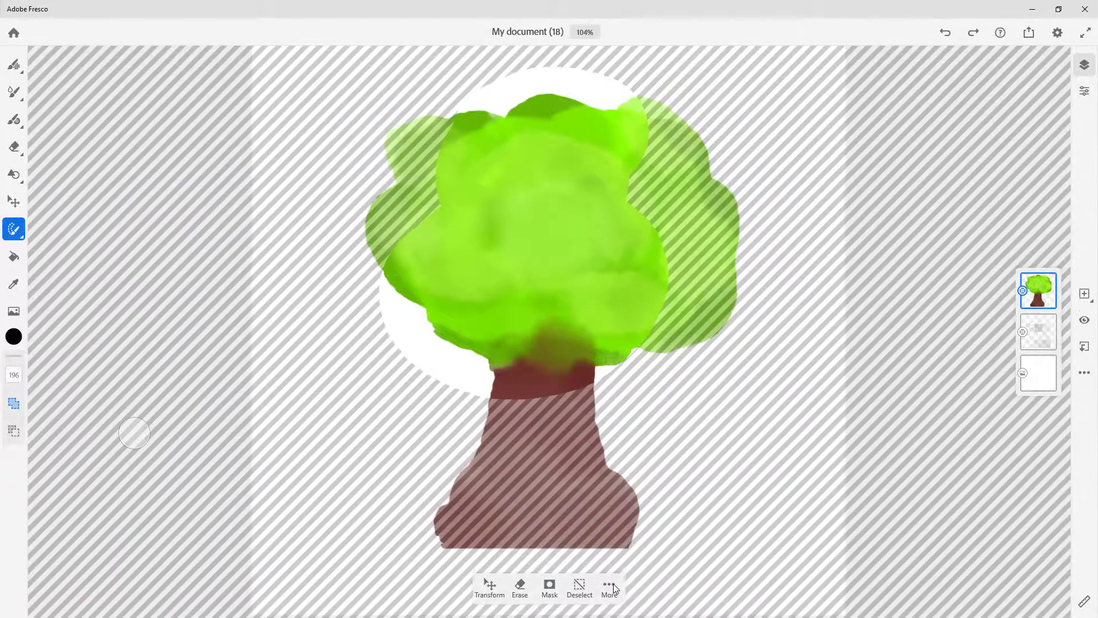
left_click(613, 585)
left_click(589, 479)
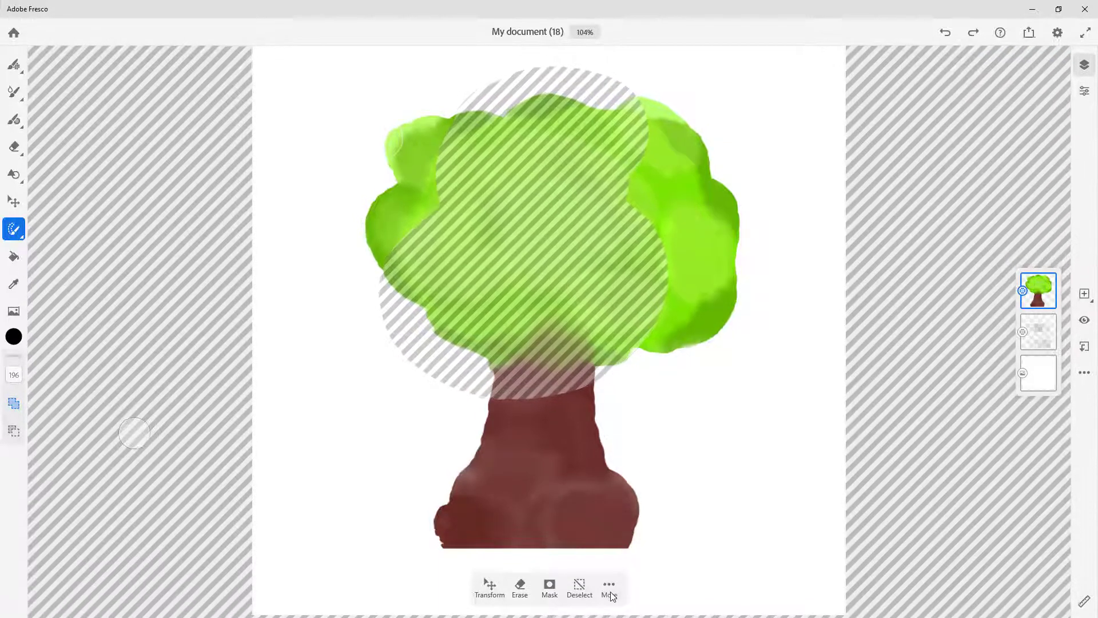
Display the selection as dashed outlines, then switch it to the striped Selection overlay
left_click(610, 585)
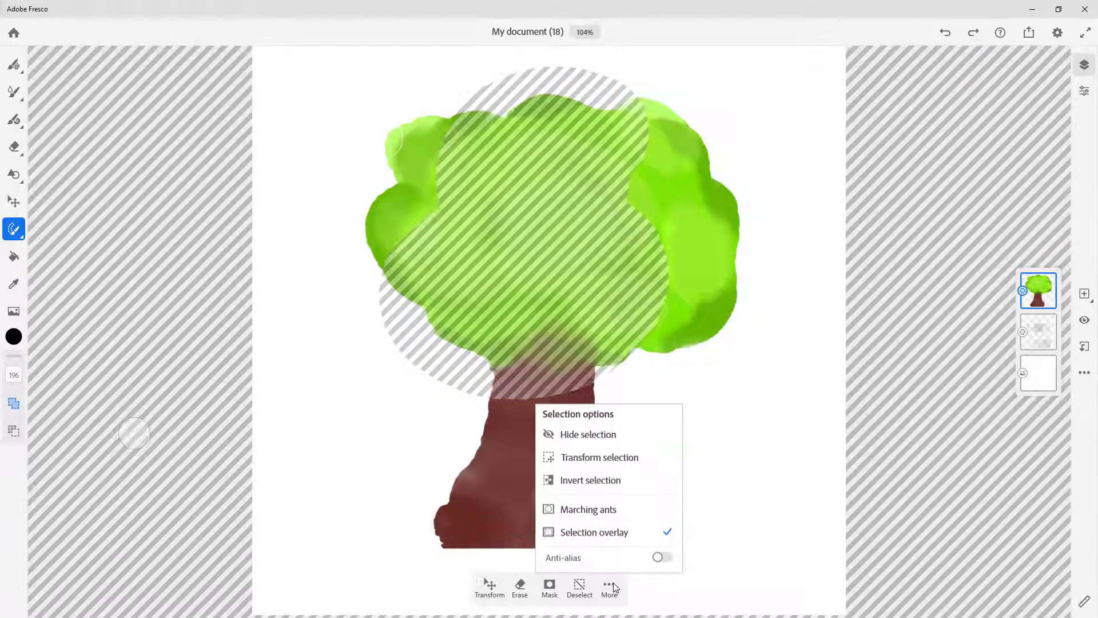
left_click(585, 508)
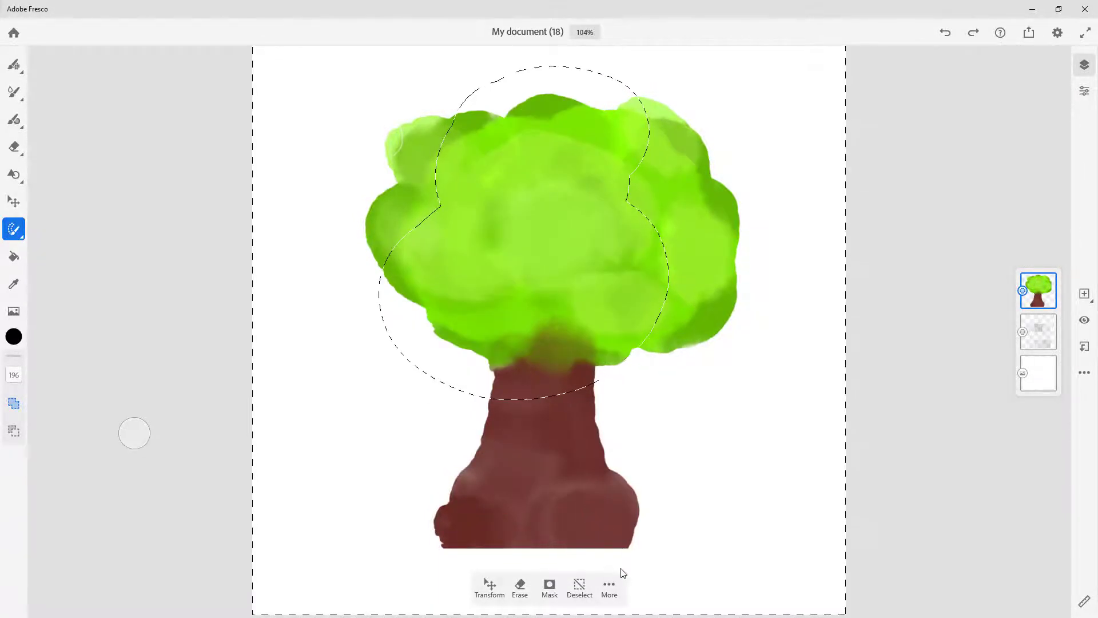
left_click(610, 584)
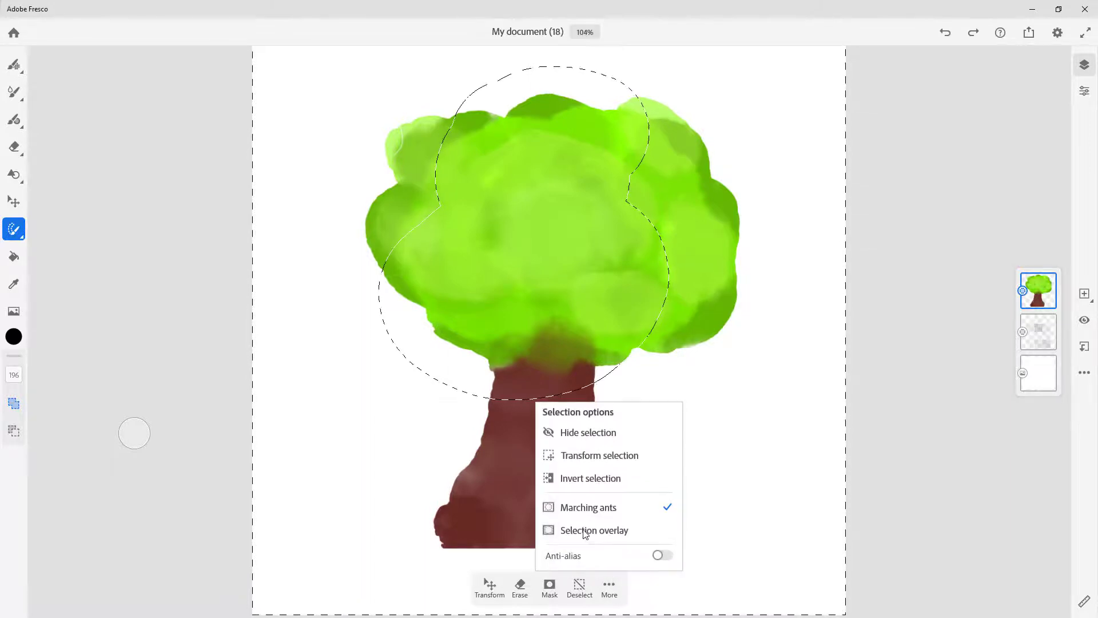
left_click(586, 531)
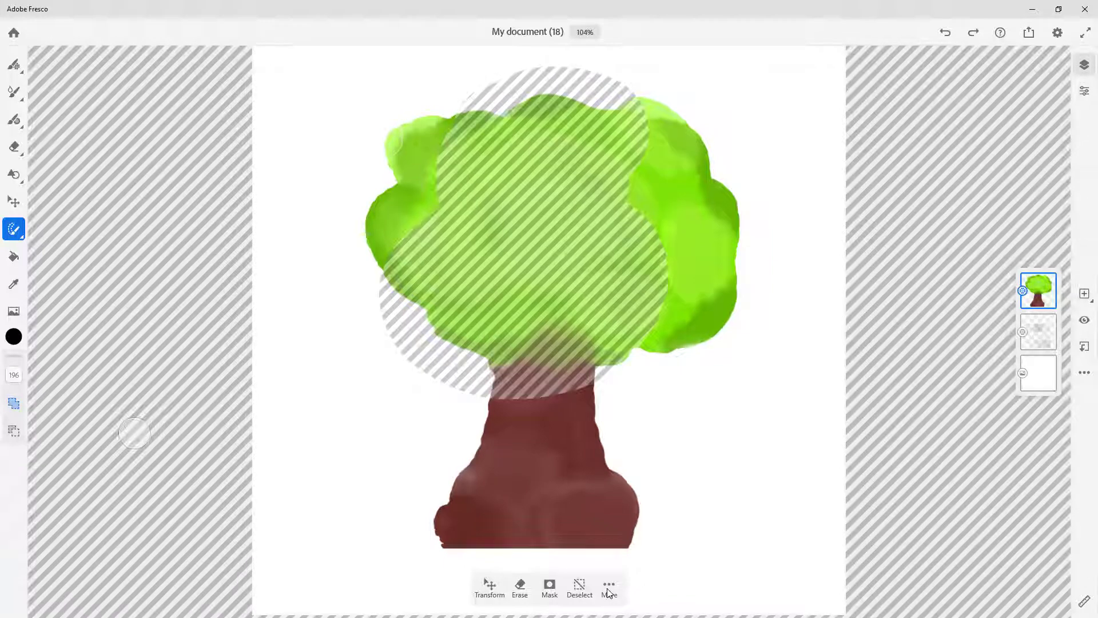
Set the selection display to Marching ants and deselect everything on the tree
left_click(609, 589)
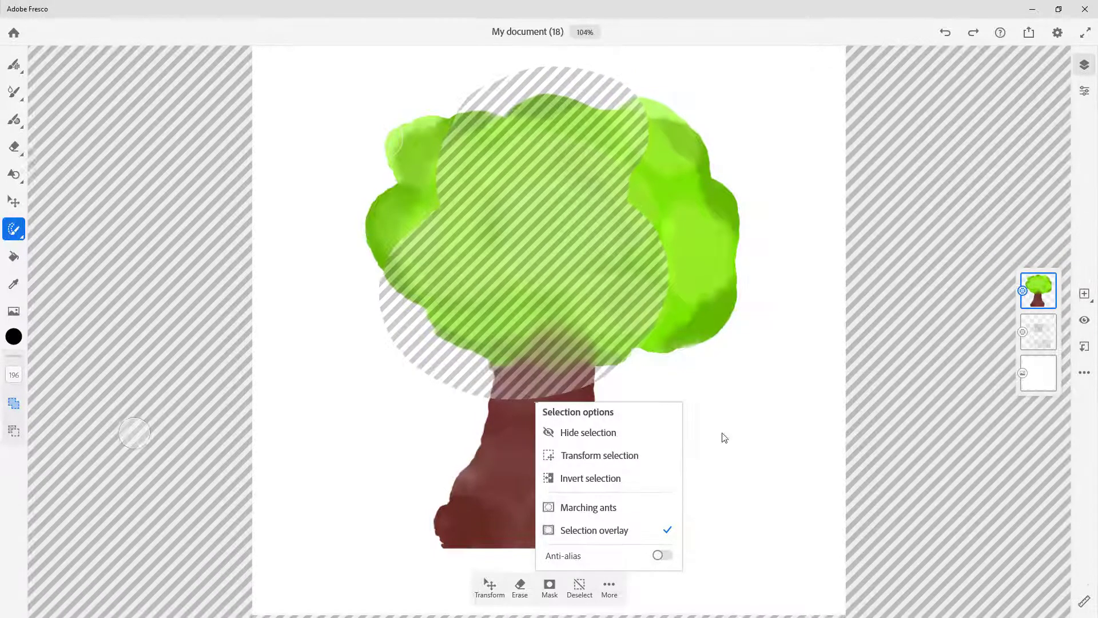
left_click(621, 508)
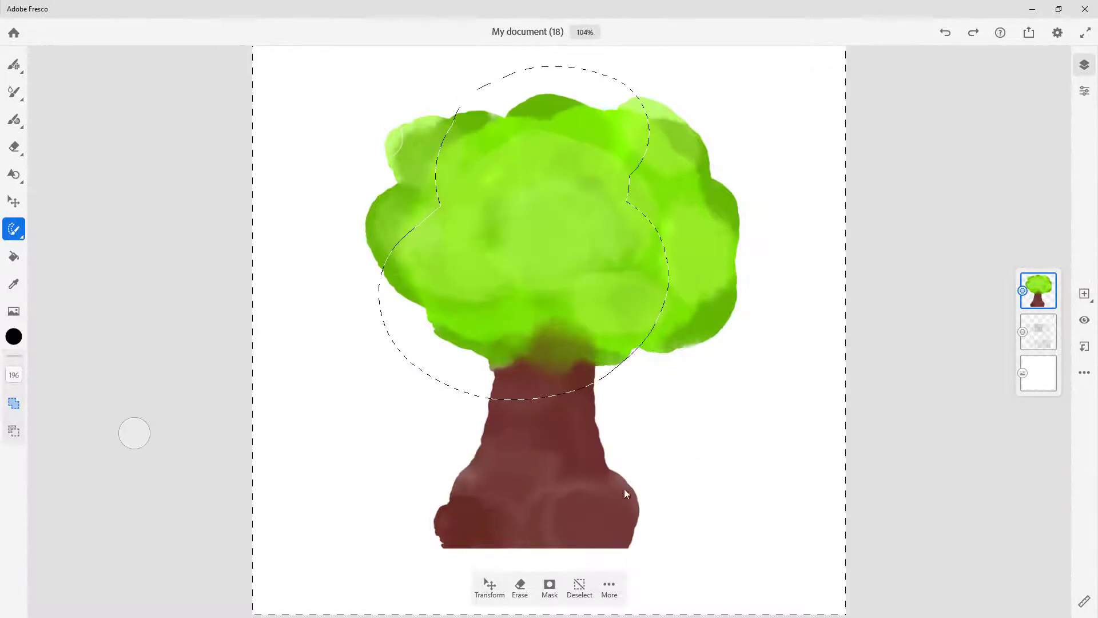
left_click(410, 294)
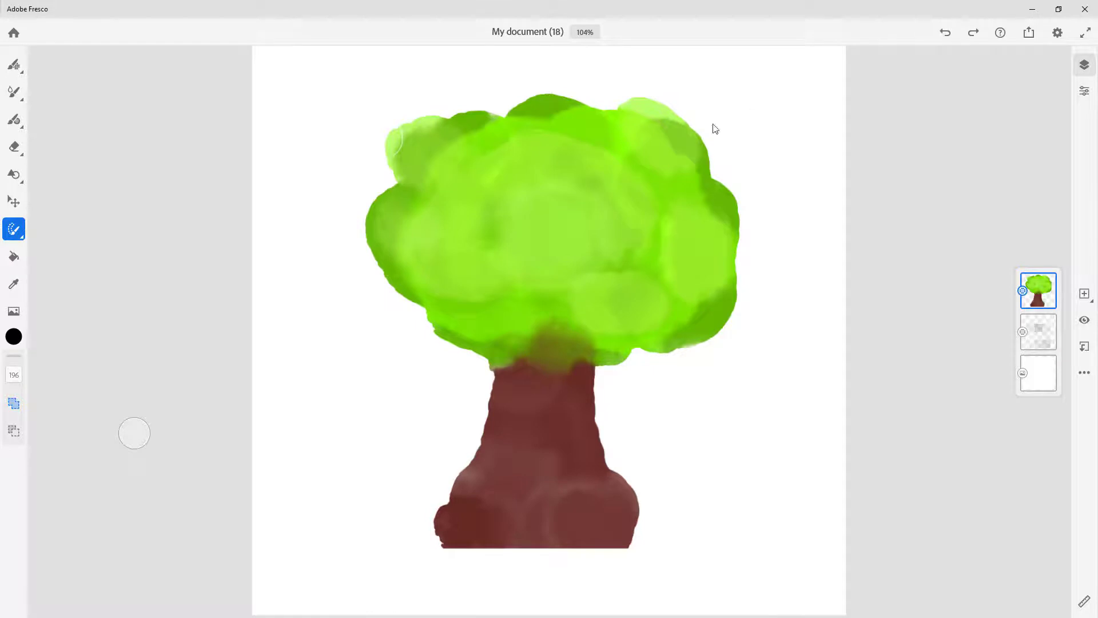
Zoom in on the tree and set the exact zoom level to 400%
key("ctrl+equal")
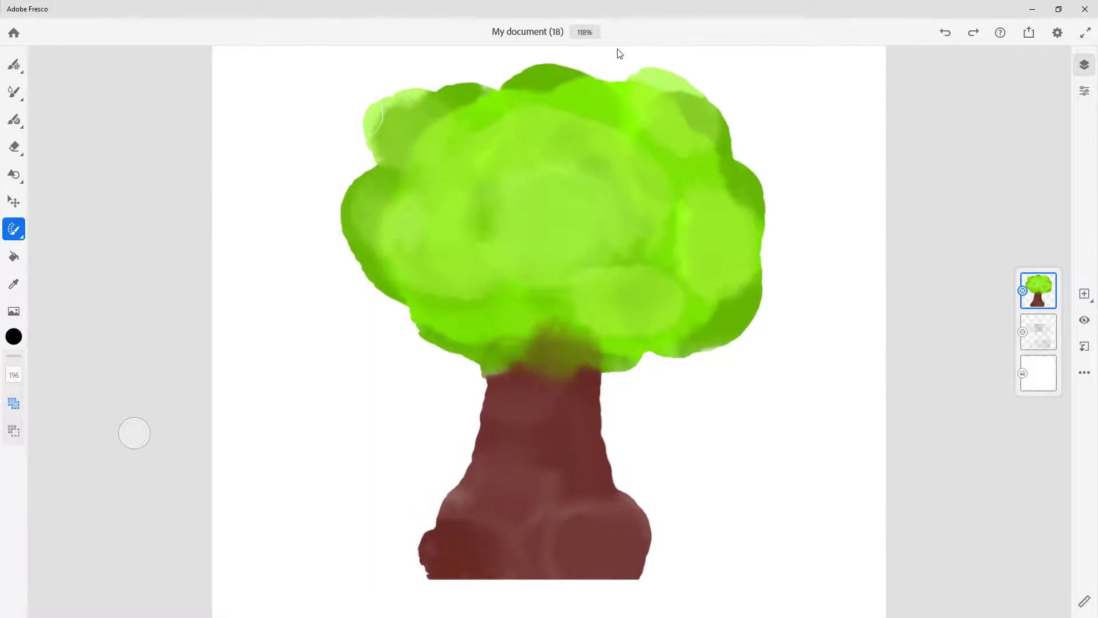
left_click(584, 32)
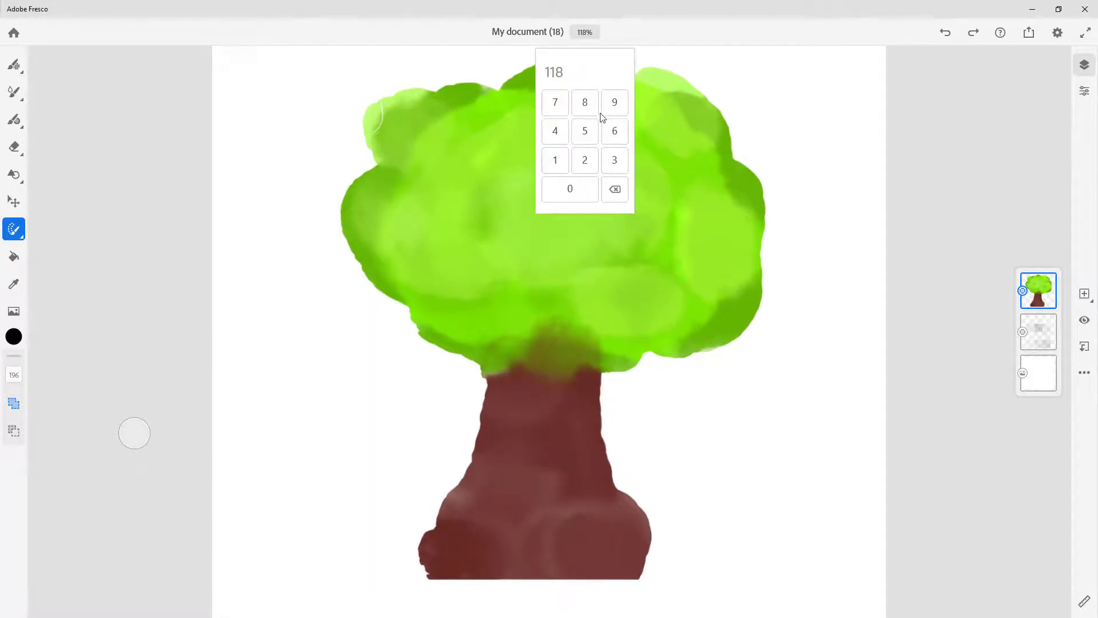
left_click(554, 131)
double_click(570, 189)
left_click(631, 190)
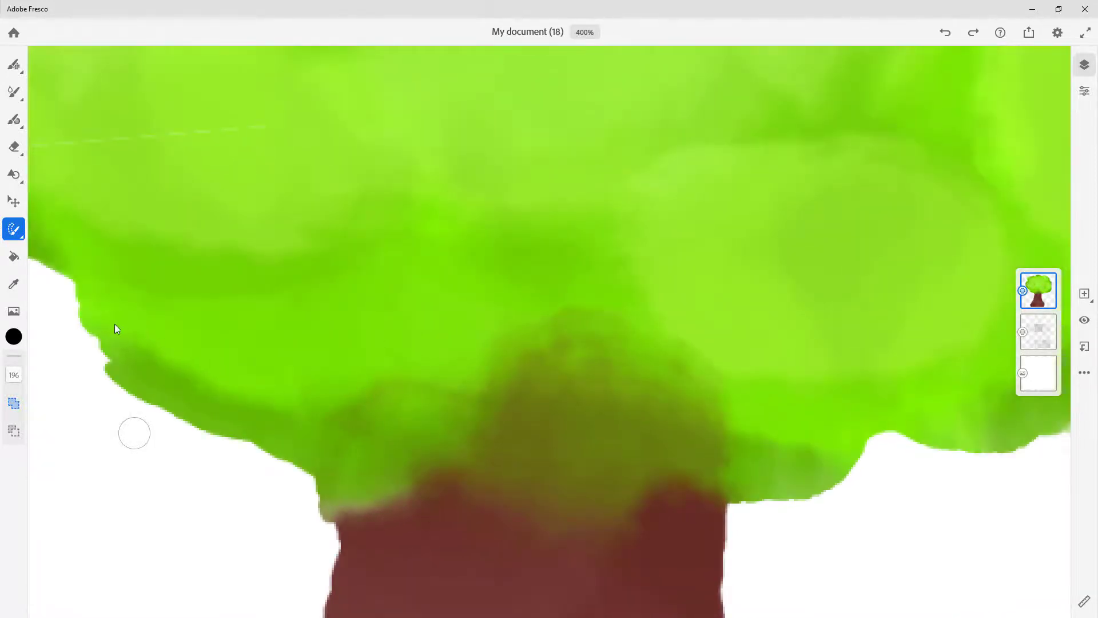
Lasso a round area on the crown's left side and move it left, committing the transform
mouse_move(221, 445)
left_mouse_down()
mouse_move(234, 393)
mouse_move(256, 411)
left_mouse_up()
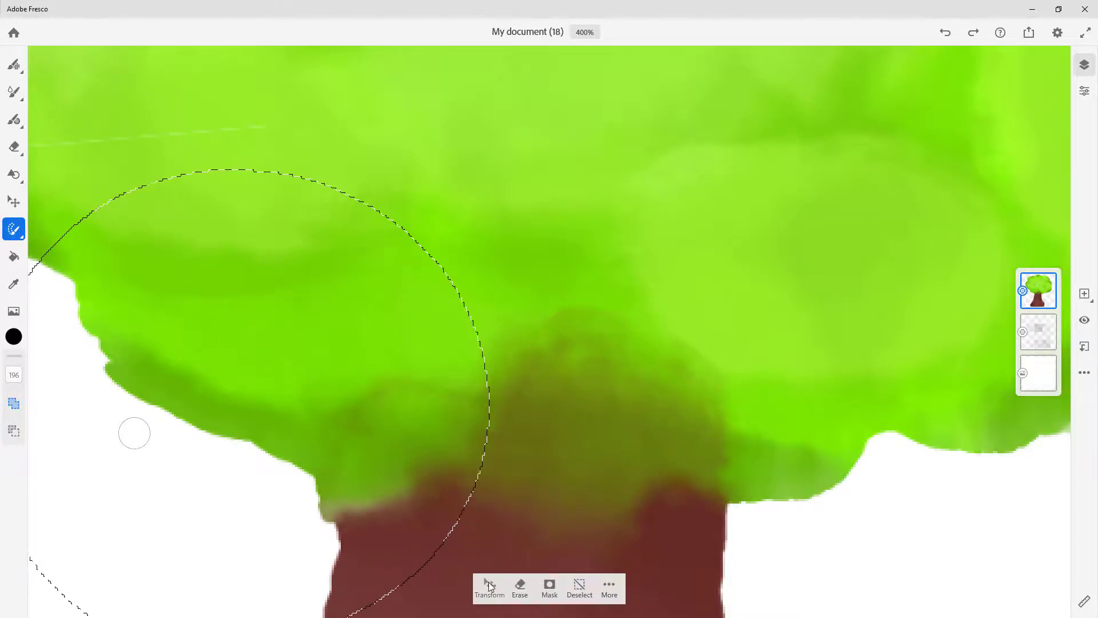
key("ctrl+t")
left_click_drag(435, 393, 342, 384)
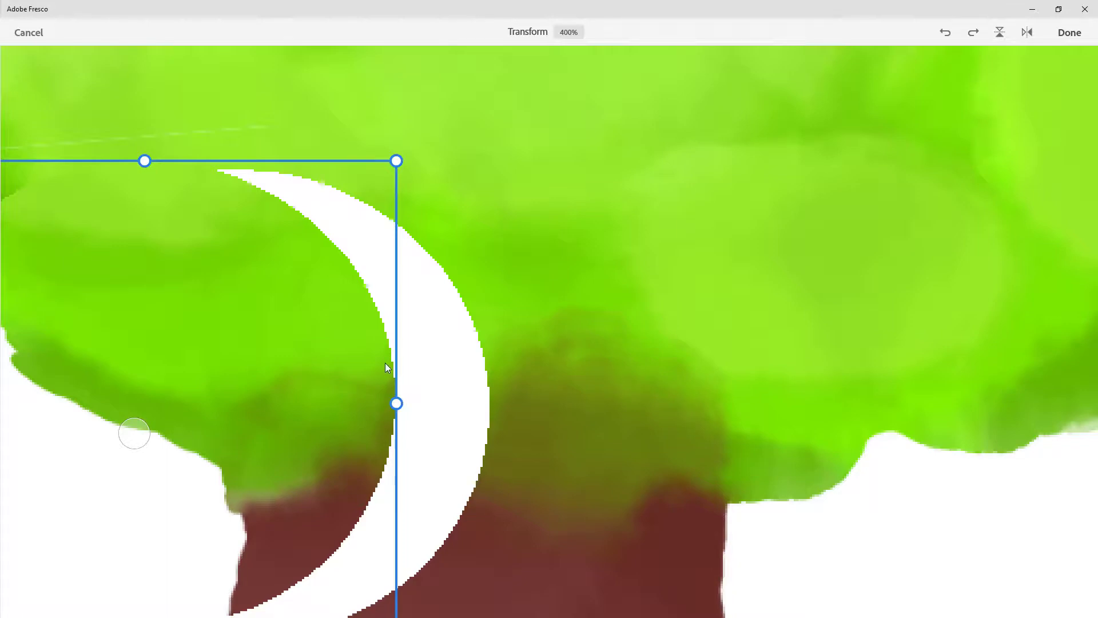
left_click(1070, 32)
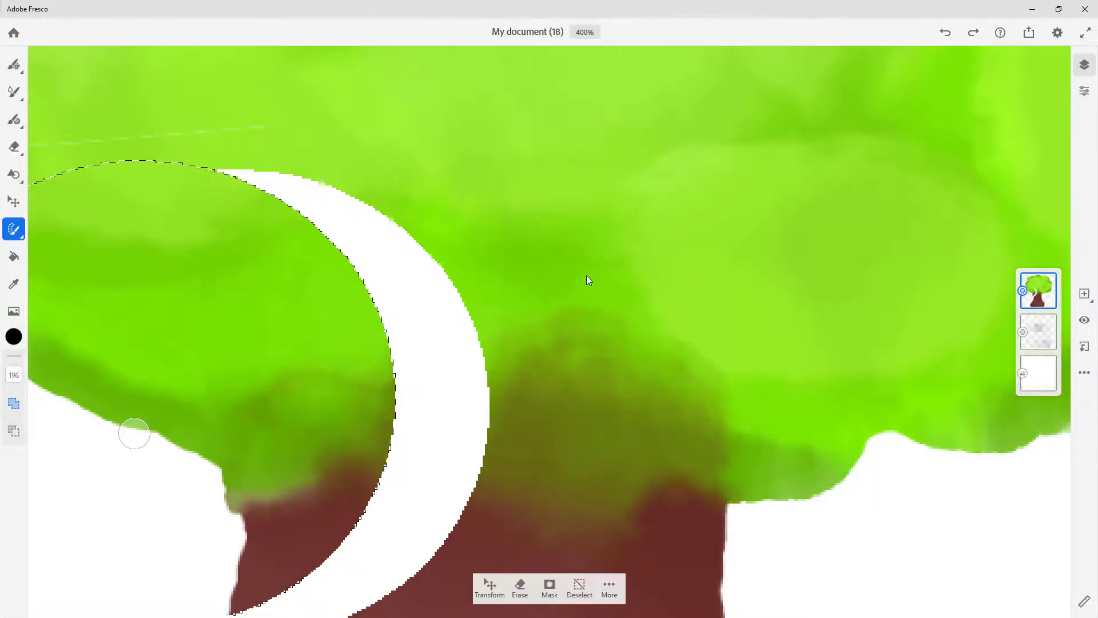
Undo the shifted crown piece and turn on Anti-alias in Selection options
left_click(945, 32)
left_click(609, 585)
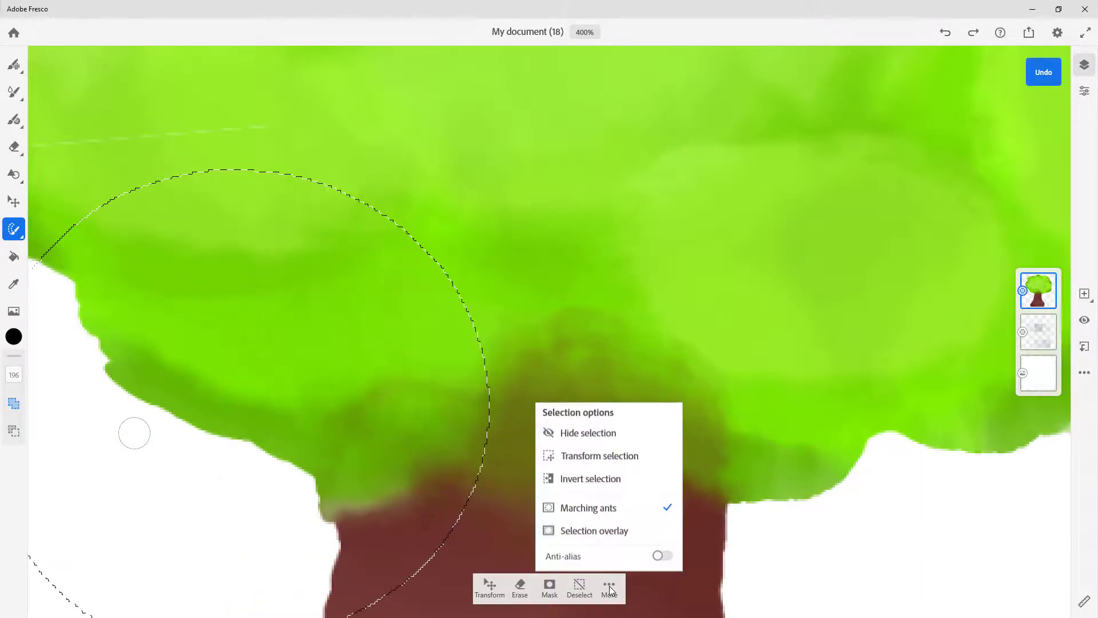
left_click(662, 555)
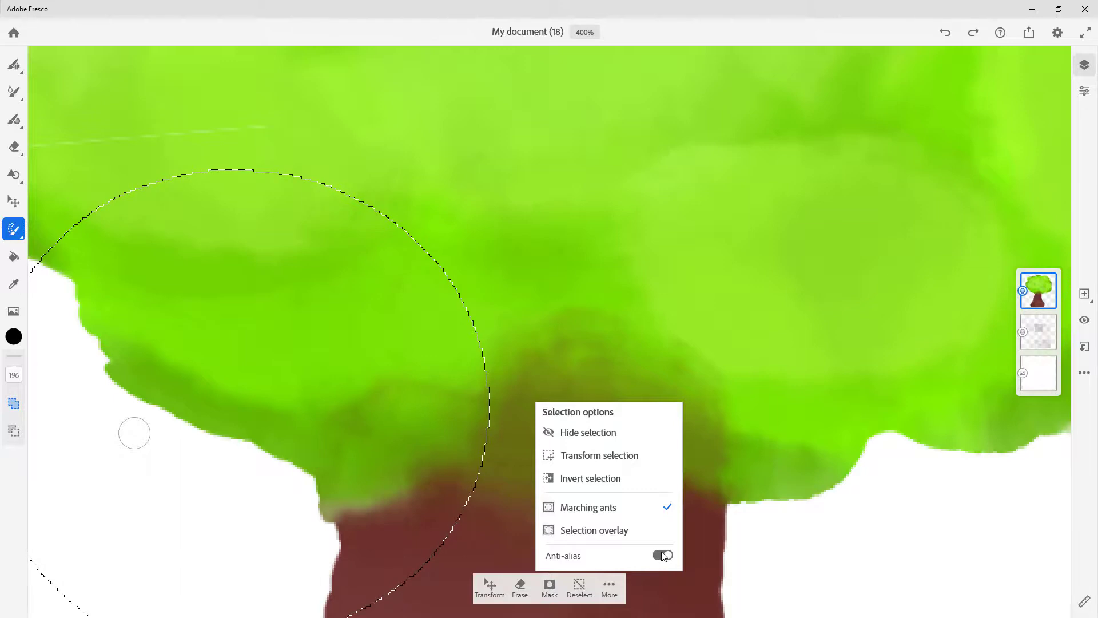
left_click(387, 353)
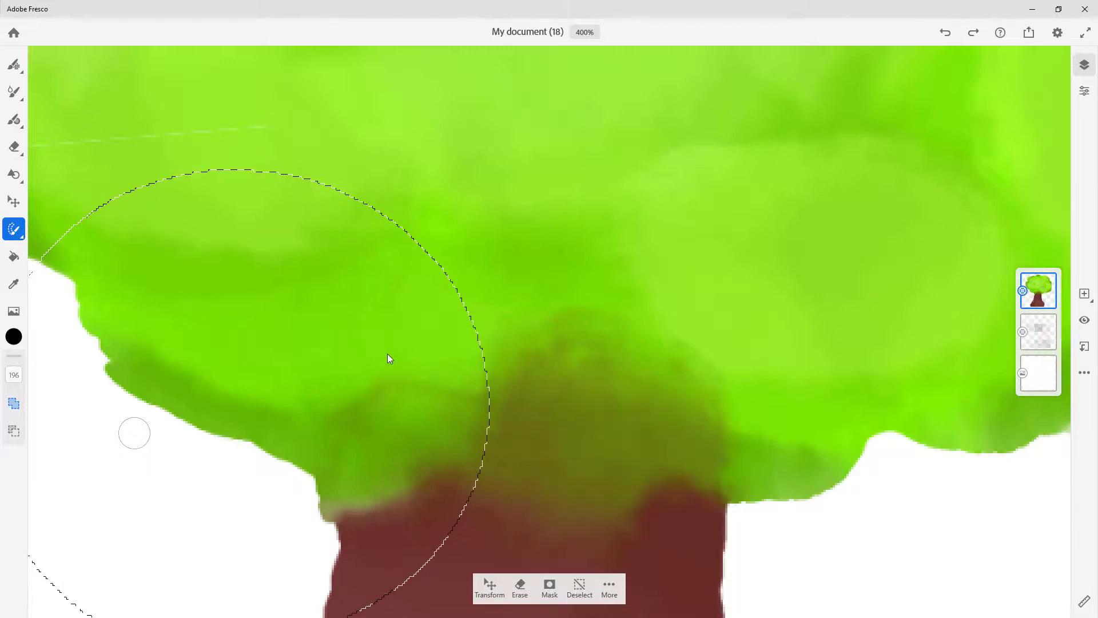
Move the circular crown selection left again and commit, leaving a smooth-edged crescent
left_click(489, 586)
left_click_drag(418, 424, 356, 424)
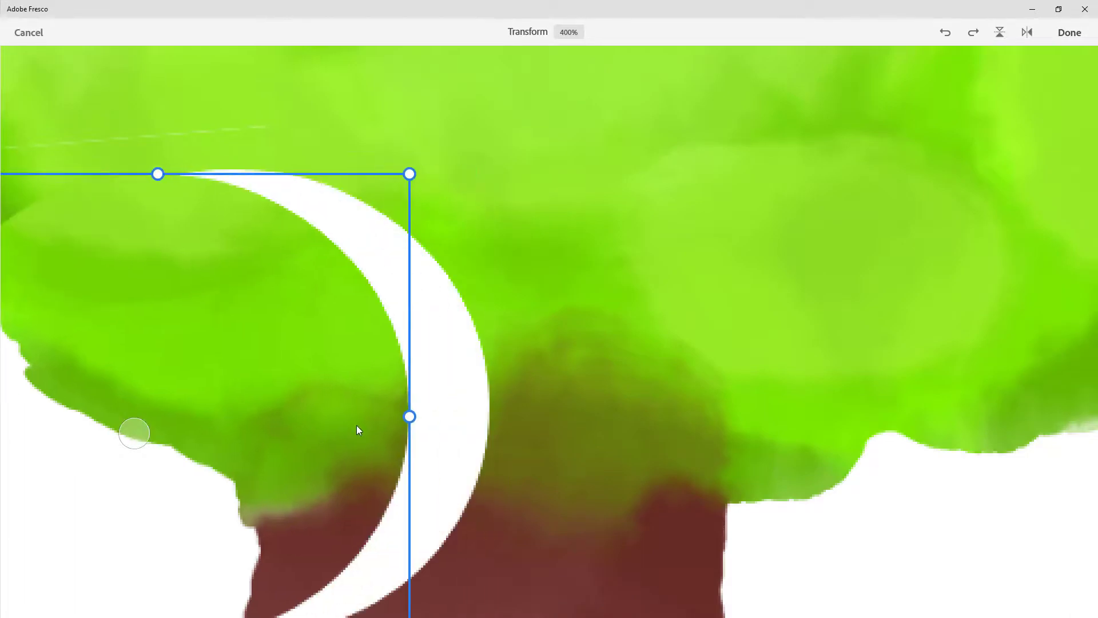
left_click(1068, 32)
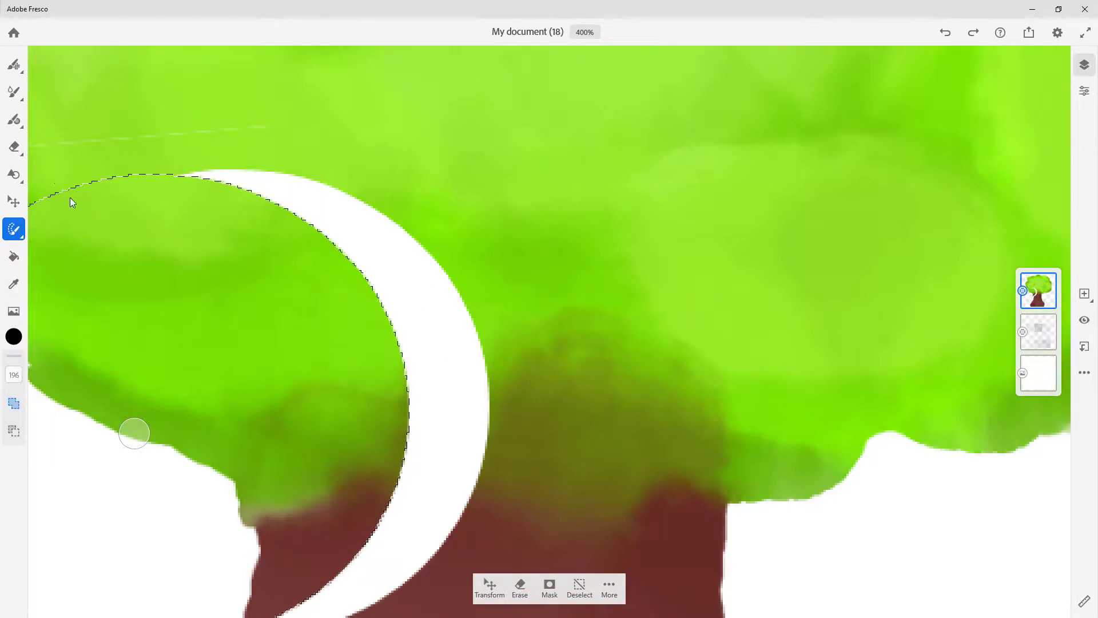
Lasso a large circle over the trunk top and lower crown, restoring it after clearing
left_click_drag(429, 286, 472, 318)
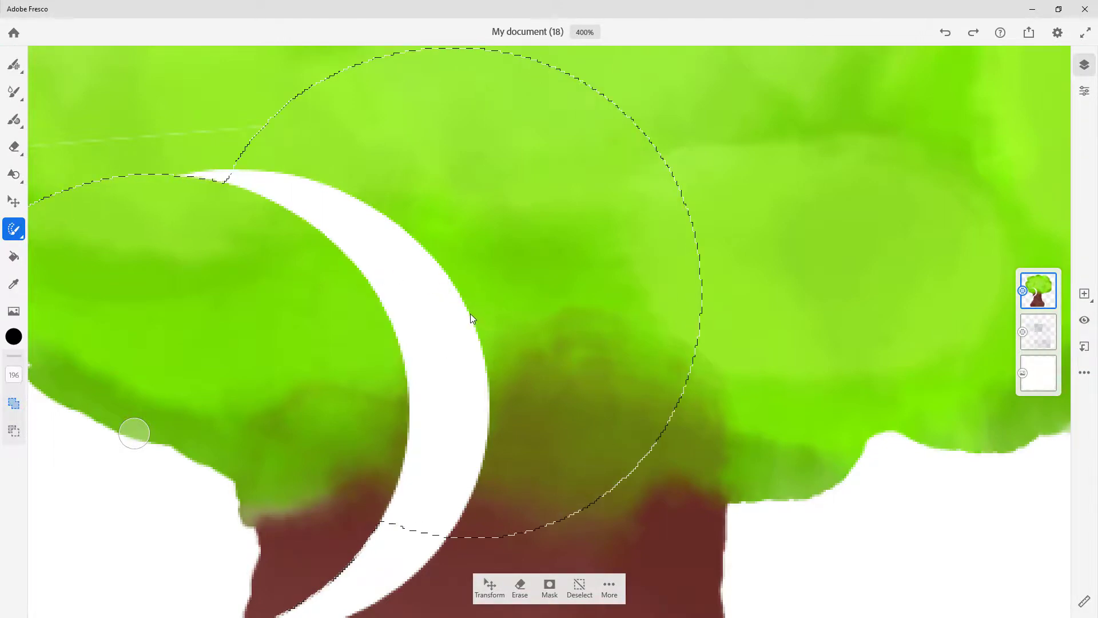
left_click_drag(319, 441, 426, 517)
left_click(579, 586)
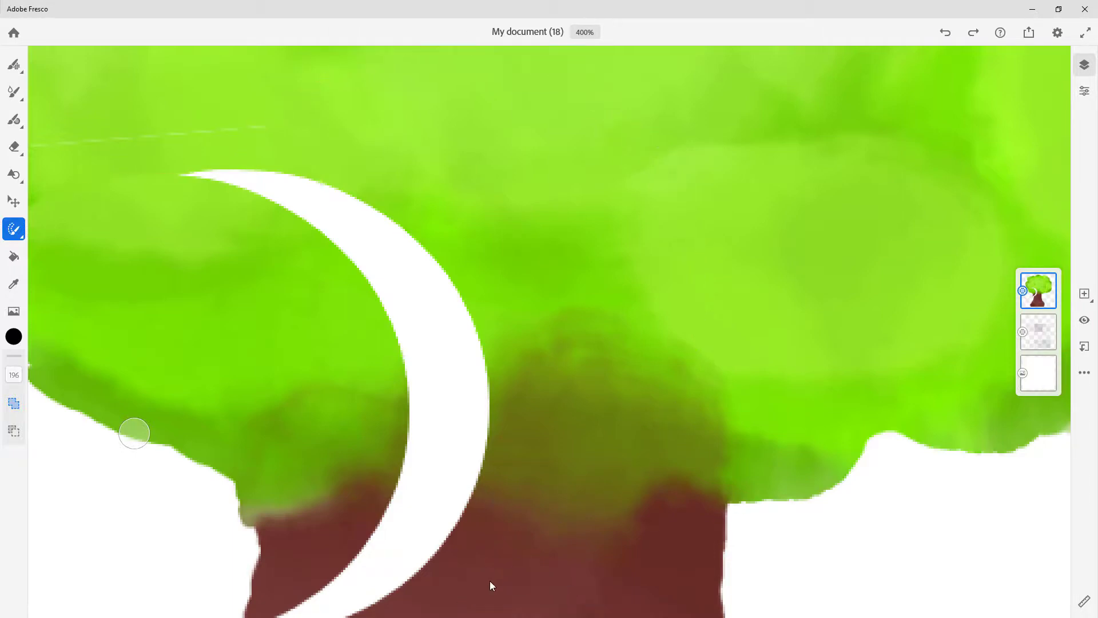
key("ctrl+z")
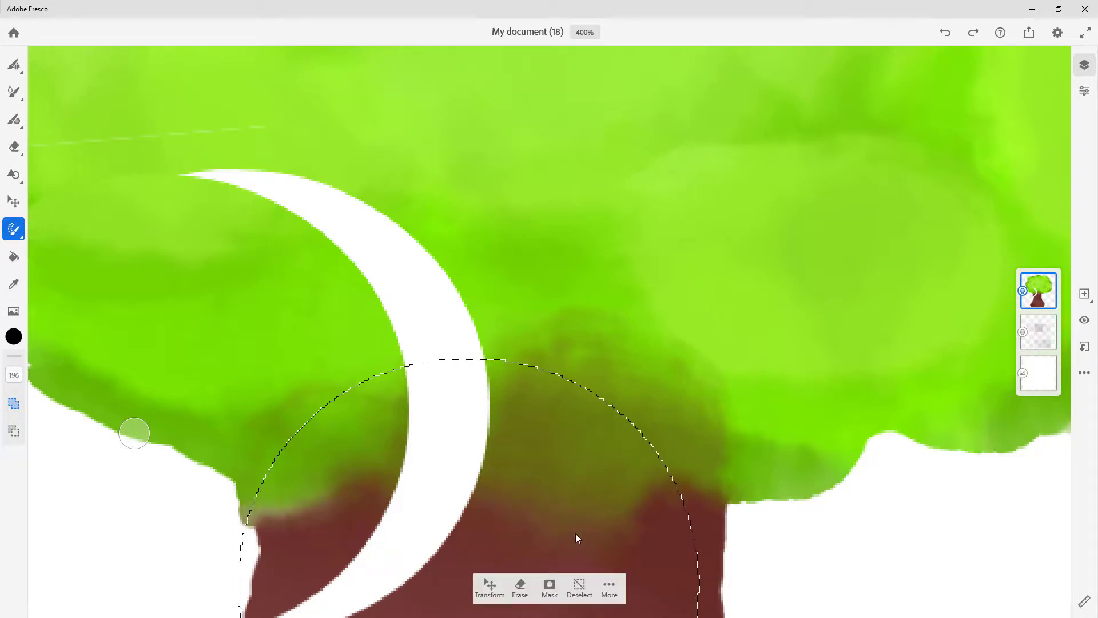
With Anti-alias off, shift the trunk-top circle left and down and commit it
left_click(609, 586)
left_click(660, 556)
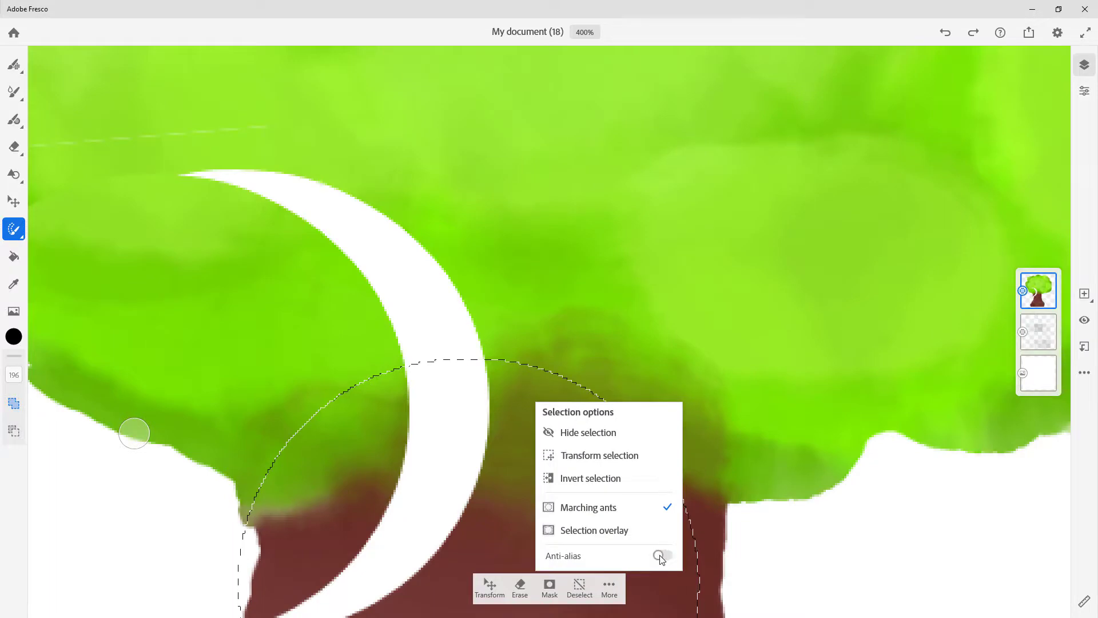
left_click(481, 585)
left_click_drag(577, 461, 349, 501)
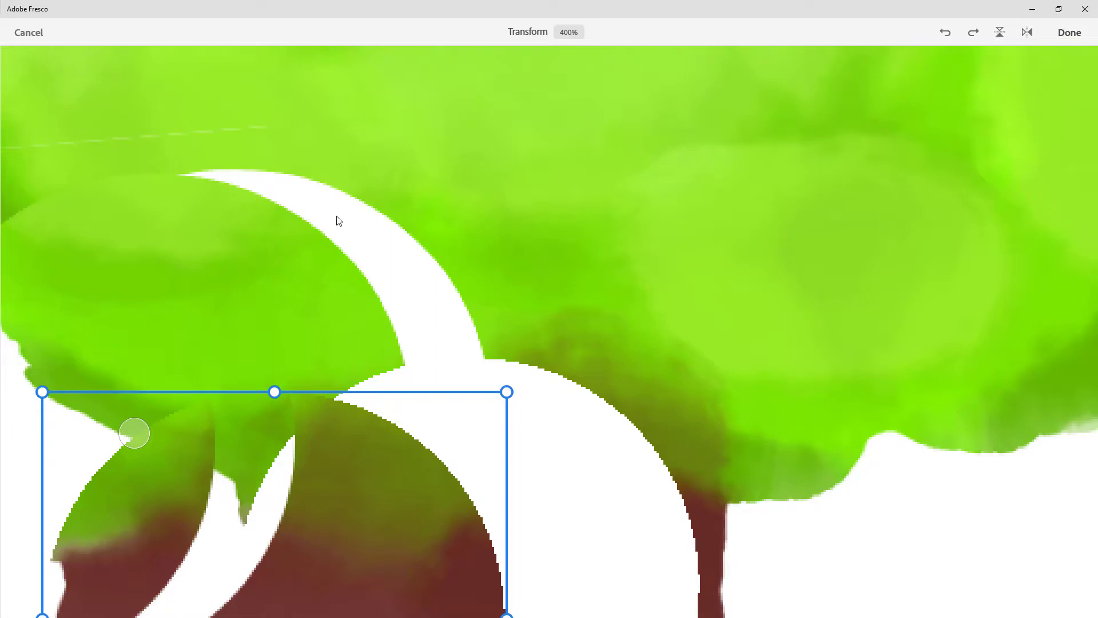
left_click(1069, 35)
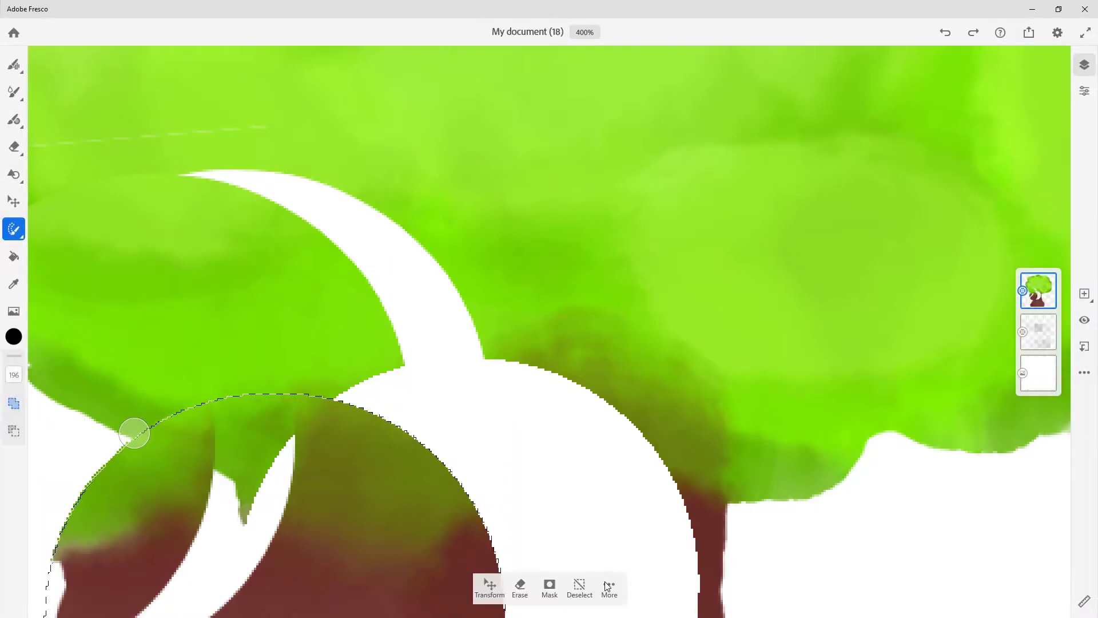
left_click(608, 586)
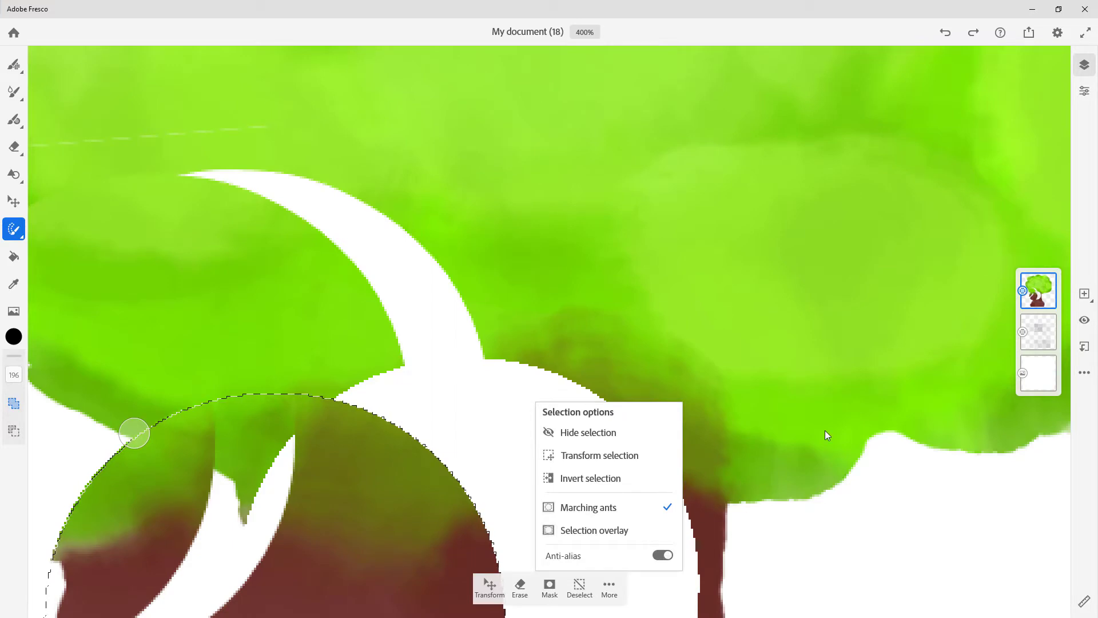
left_click(831, 476)
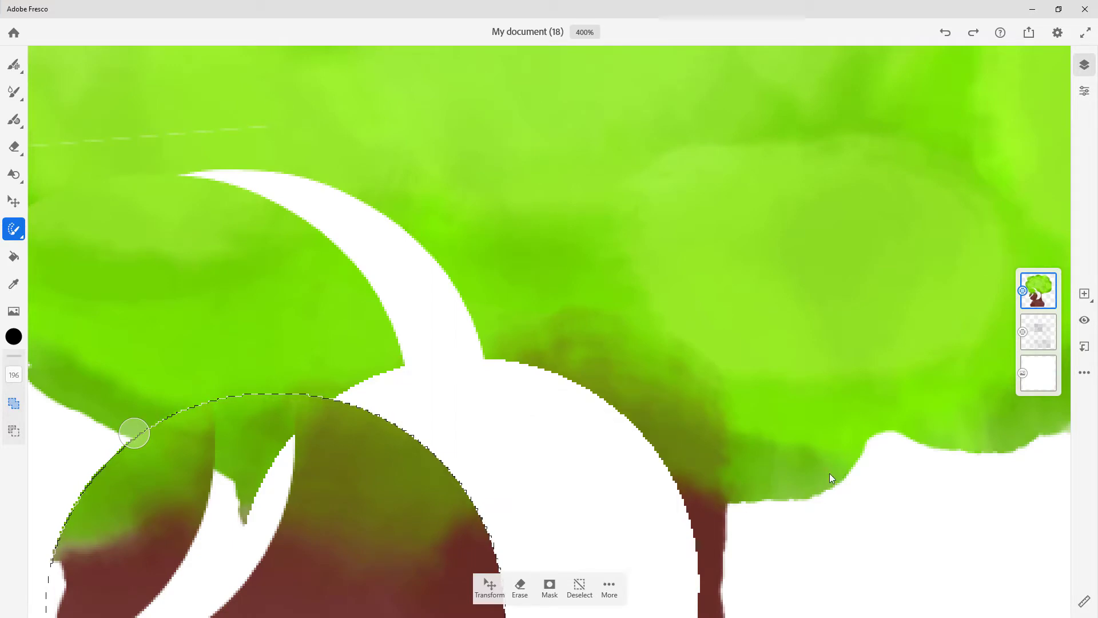